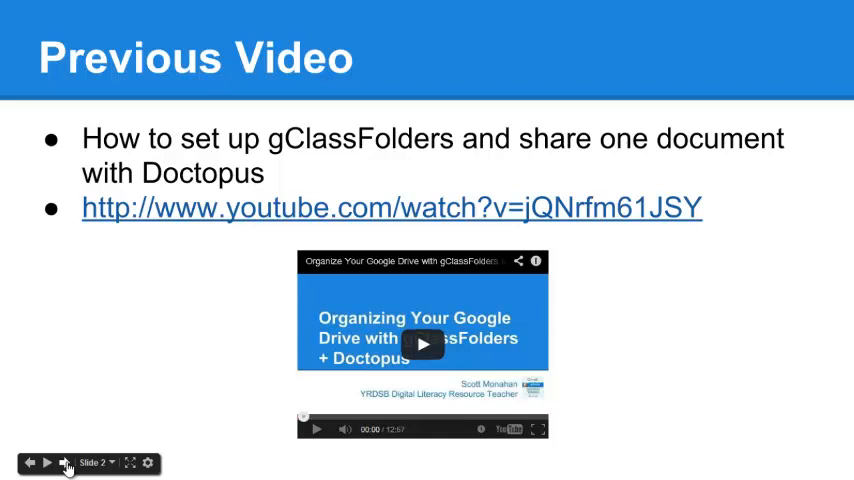
# - Advance the intro slideshow toward the closing Thanks to... credits slide
pyautogui.click(65, 463)
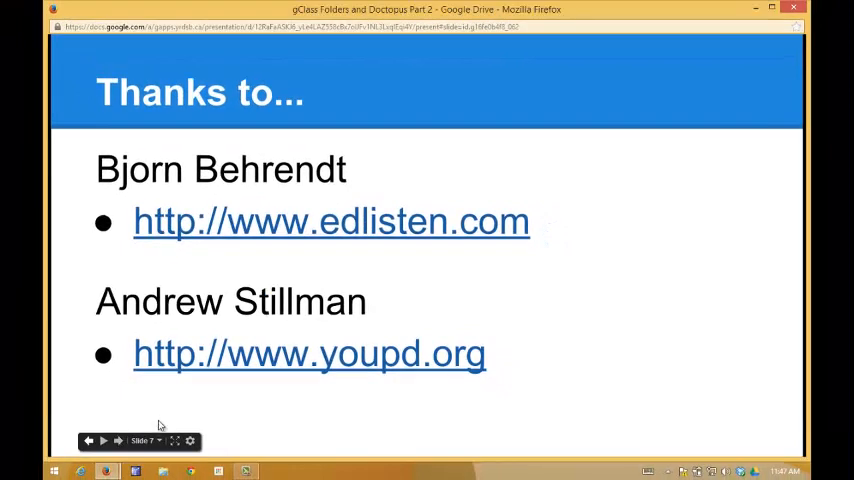
# - Inspect the student Assignment Folders and the Language - Teacher folder within the Language class folder
pyautogui.click(245, 9)
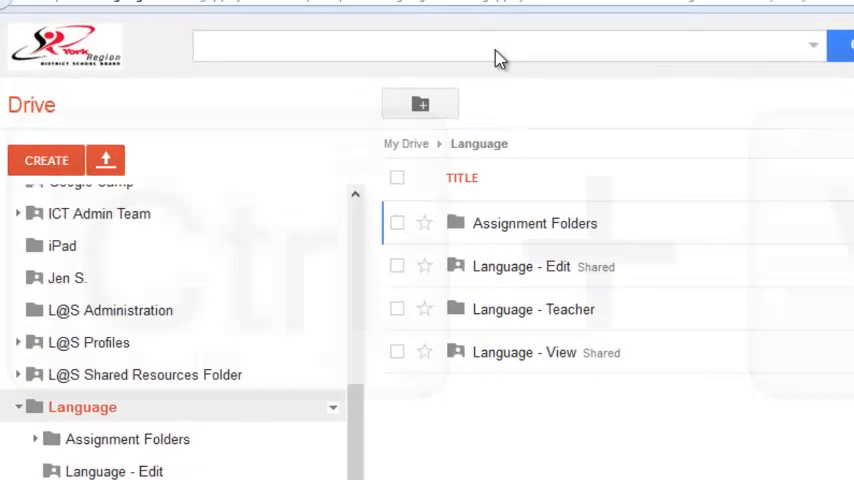
pyautogui.hotkey('ctrl', 'v')
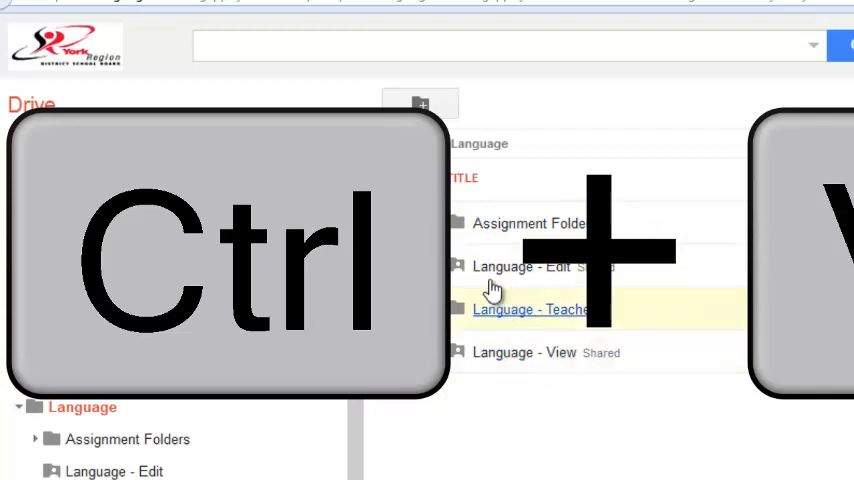
pyautogui.click(515, 226)
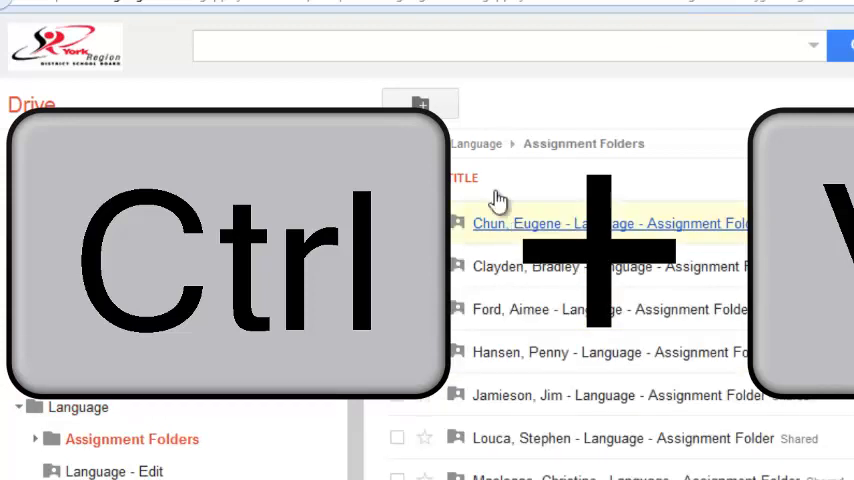
pyautogui.click(472, 148)
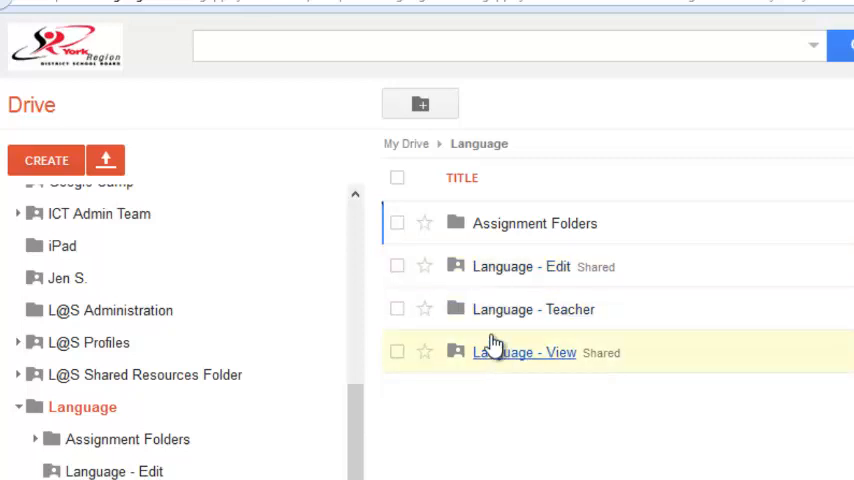
pyautogui.click(496, 312)
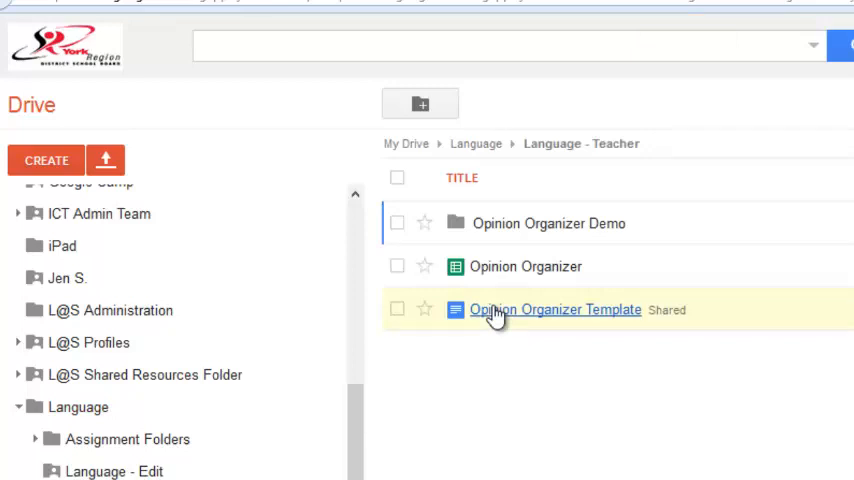
# - Switch to the Student Profile document and start its Move to folder command
pyautogui.click(436, 176)
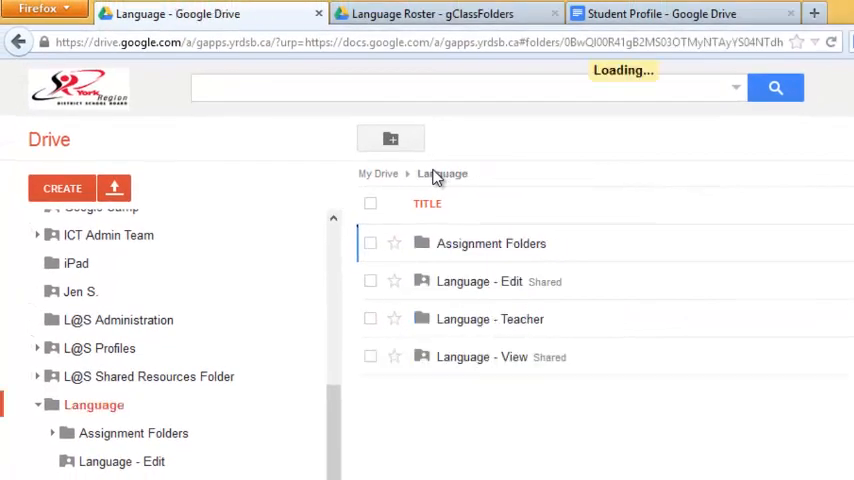
pyautogui.click(430, 18)
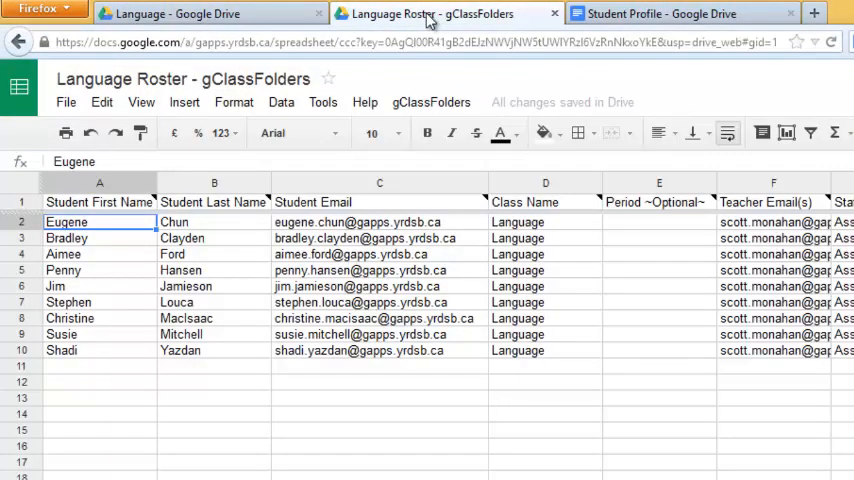
pyautogui.click(605, 14)
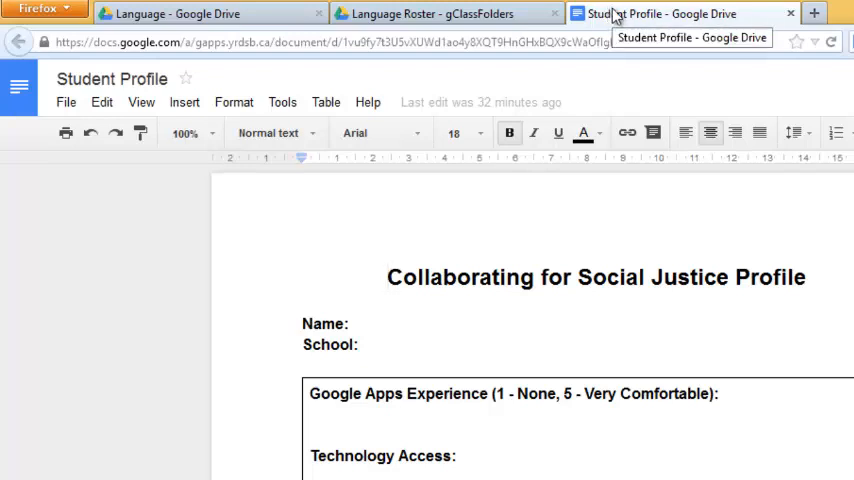
pyautogui.click(66, 103)
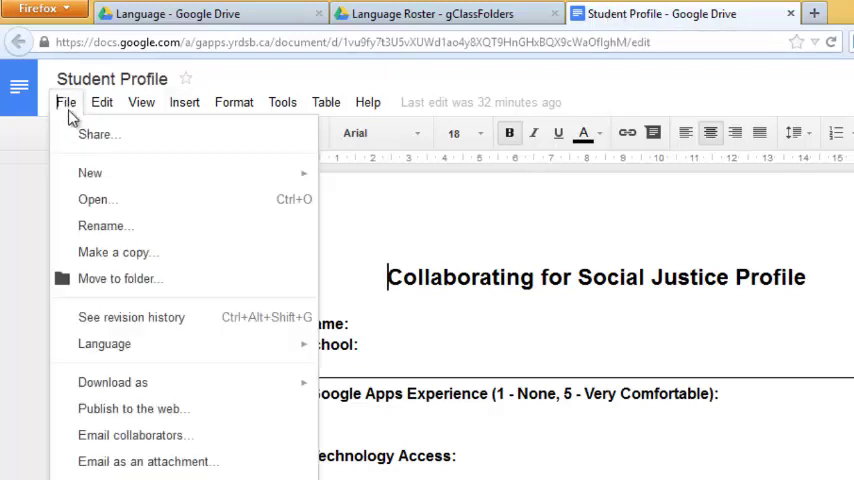
pyautogui.click(118, 280)
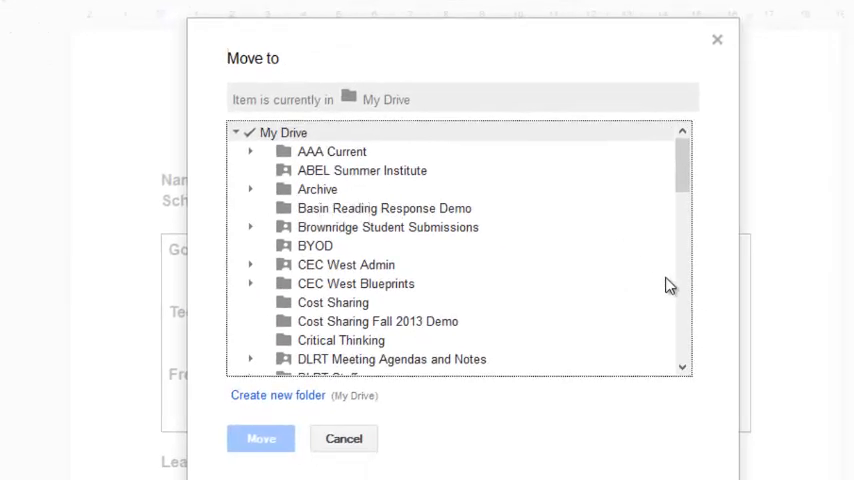
pyautogui.scroll(-5, 683, 304)
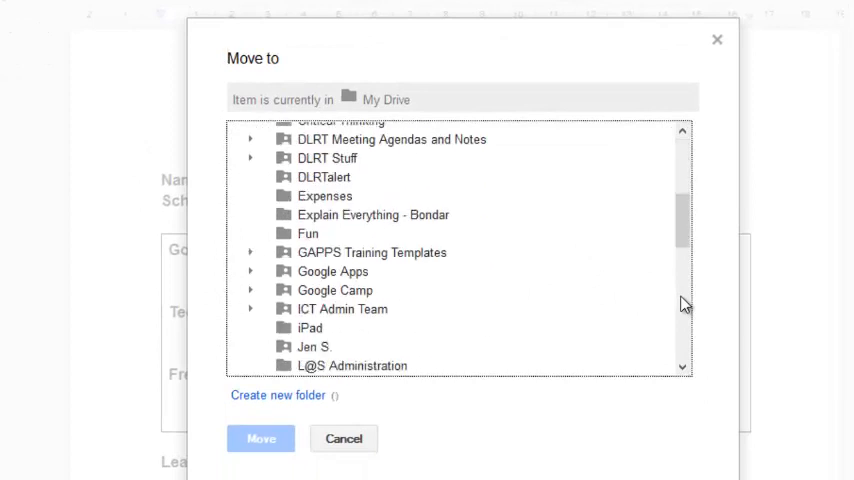
pyautogui.scroll(-1, 682, 301)
pyautogui.scroll(5, 683, 243)
pyautogui.scroll(-1, 683, 250)
pyautogui.scroll(-3, 683, 290)
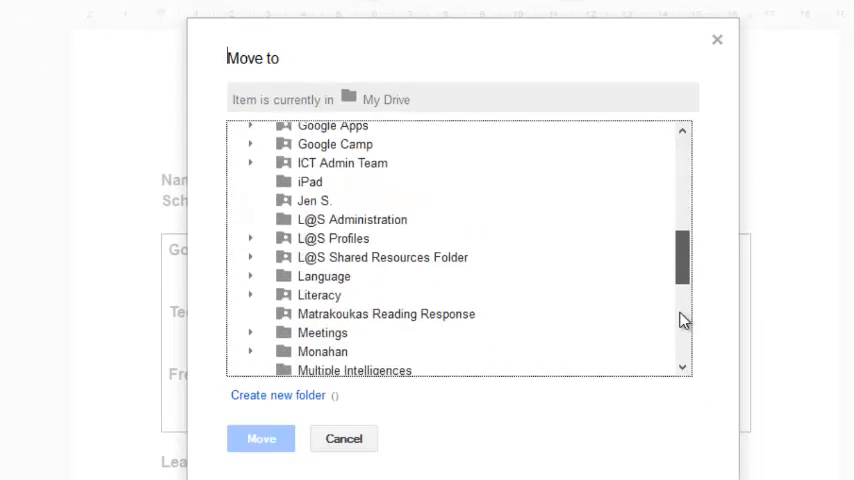
pyautogui.scroll(-1, 683, 328)
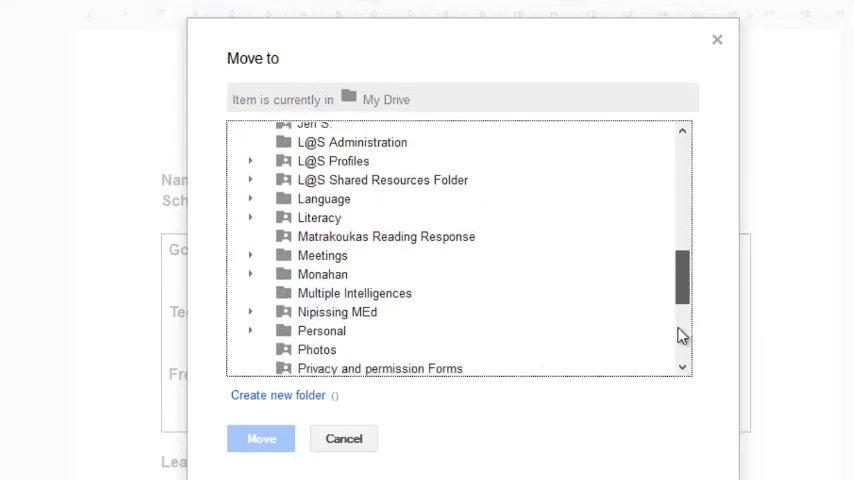
# - Move the Student Profile document into the Language - Teacher subfolder
pyautogui.click(251, 200)
pyautogui.click(340, 258)
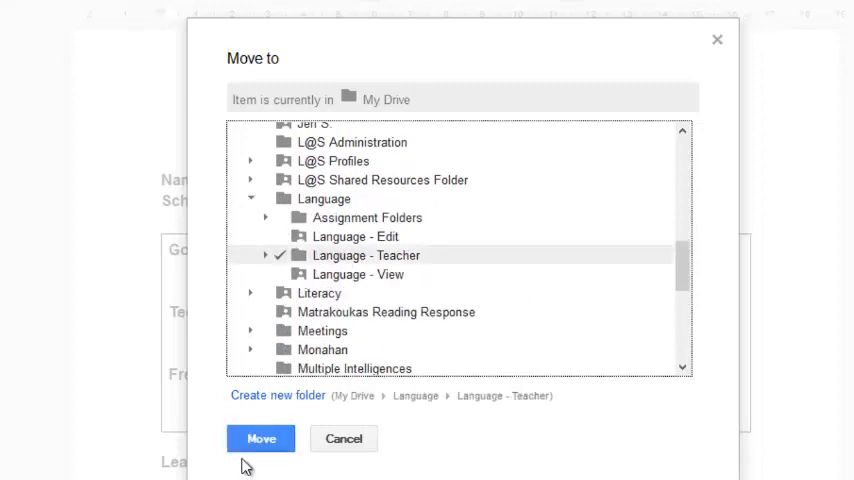
pyautogui.click(263, 436)
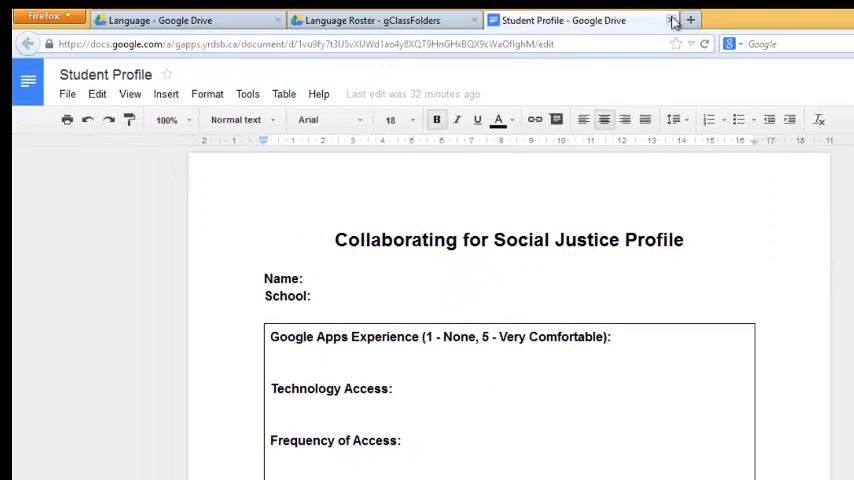
# - Close Student Profile and request the Language Roster's custom gClassHub URL via gClassFolders
pyautogui.hotkey('ctrl', 'w')
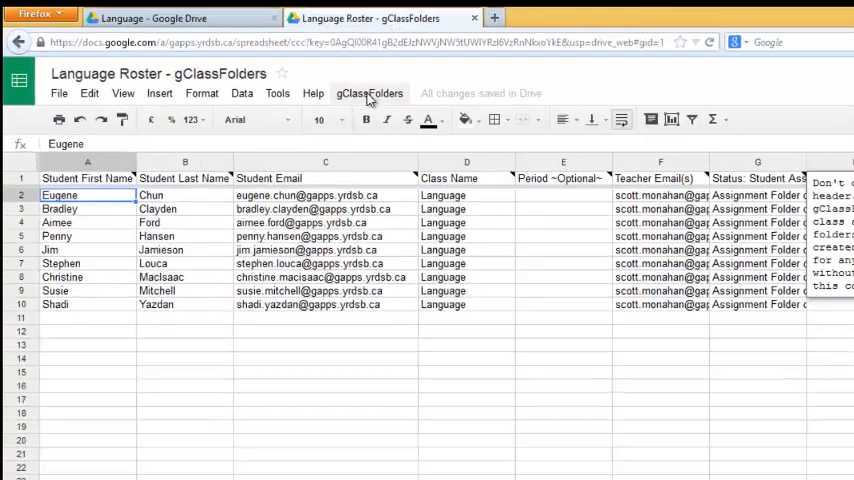
pyautogui.click(370, 95)
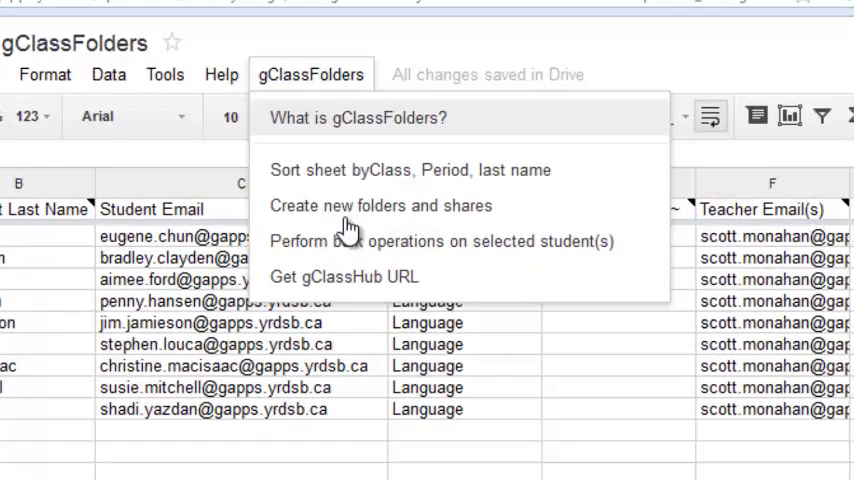
pyautogui.click(370, 288)
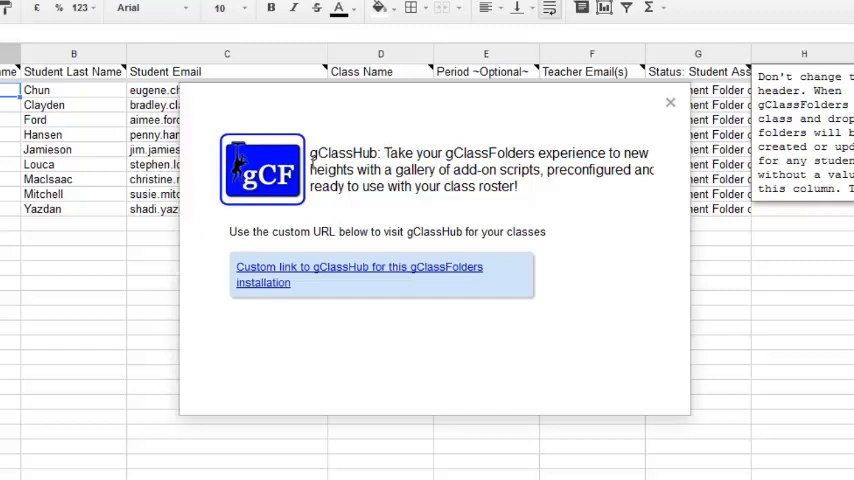
# - From the gClassHub gallery, start a new Doctopus for the Language class roster
pyautogui.click(320, 273)
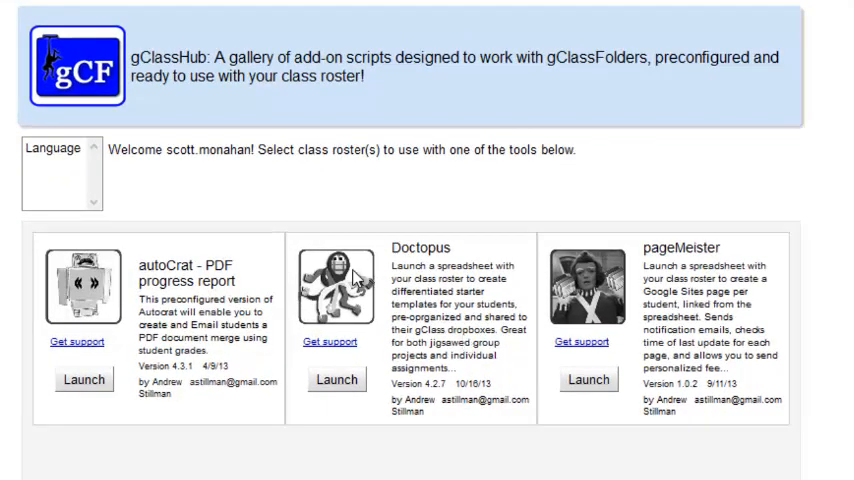
pyautogui.click(55, 156)
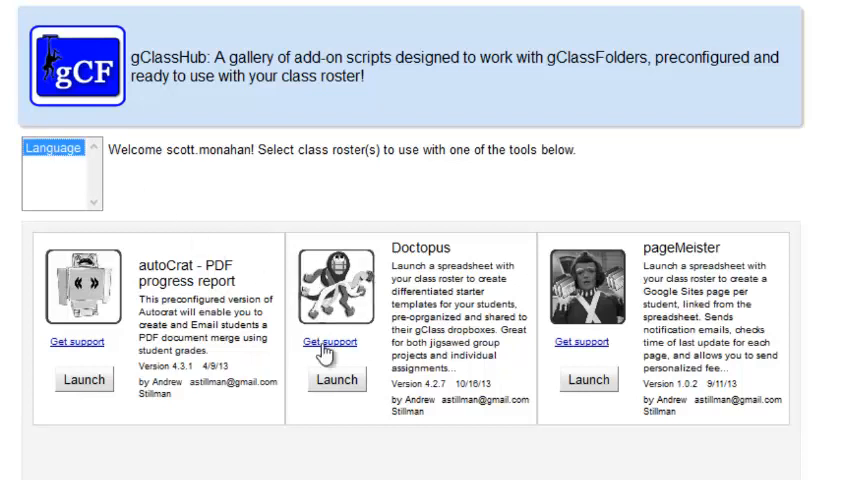
pyautogui.click(345, 390)
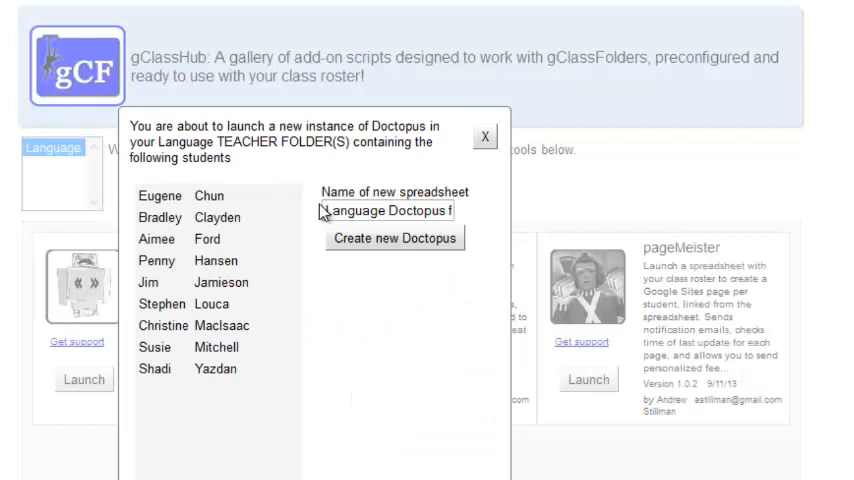
# - Name the spreadsheet Student Profile - Nov. 3 and create the new Doctopus
pyautogui.tripleClick(416, 212)
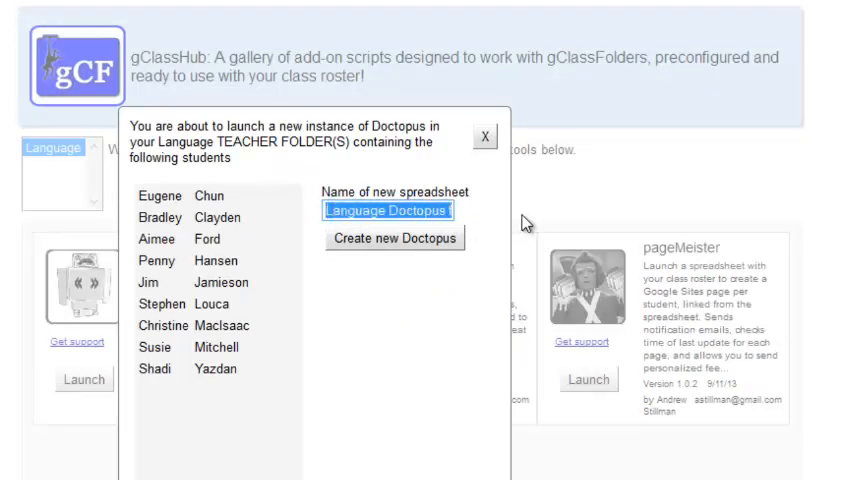
pyautogui.press('End')
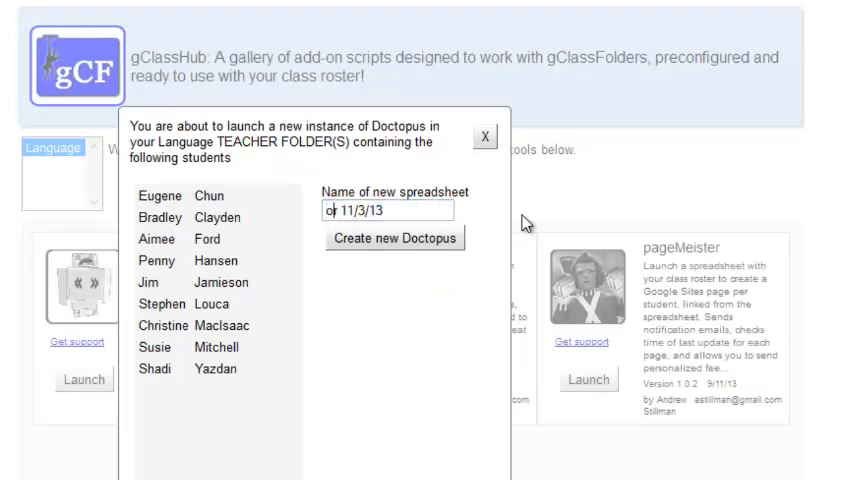
pyautogui.press('BackSpace')
pyautogui.press('BackSpace')
pyautogui.press('BackSpace')
pyautogui.press('BackSpace')
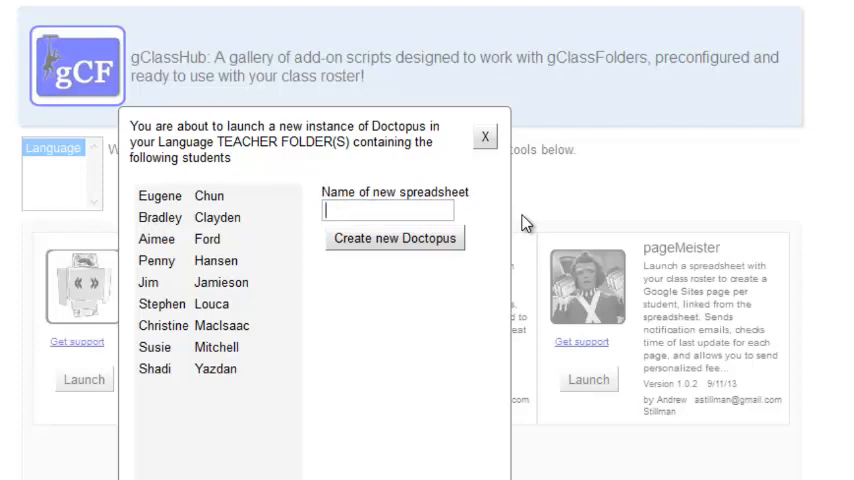
pyautogui.write('Student Prof')
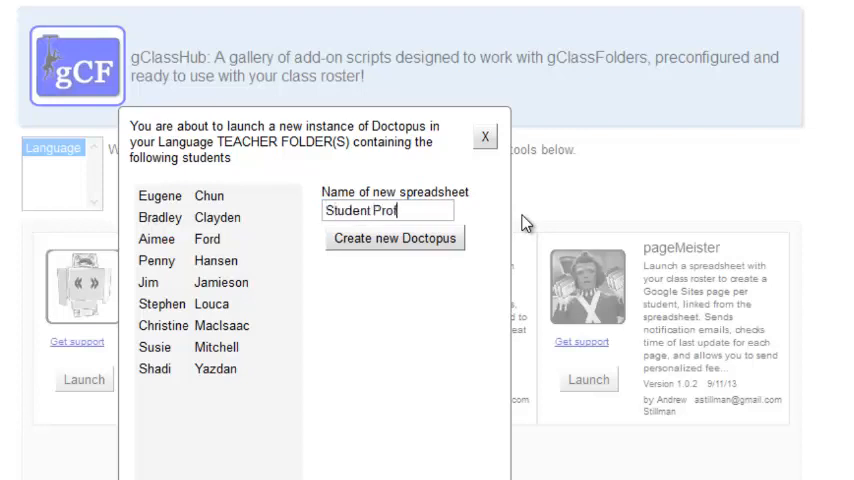
pyautogui.write('ile -')
pyautogui.write(' Nov. 3')
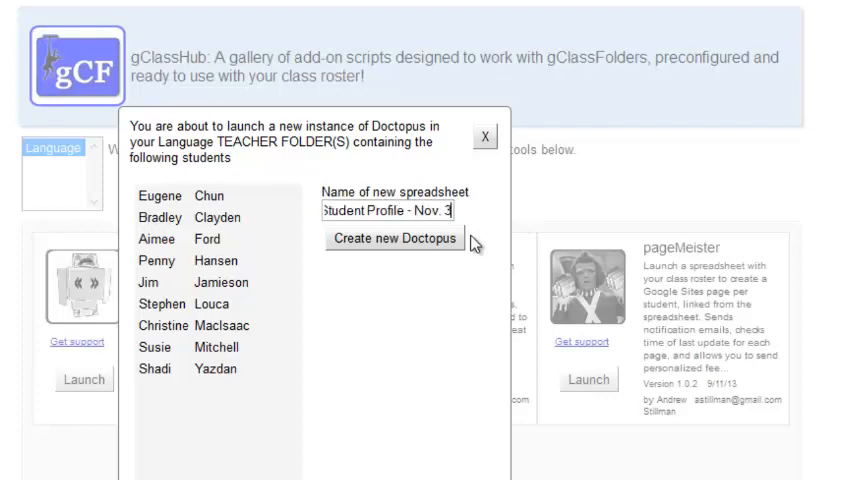
pyautogui.click(444, 245)
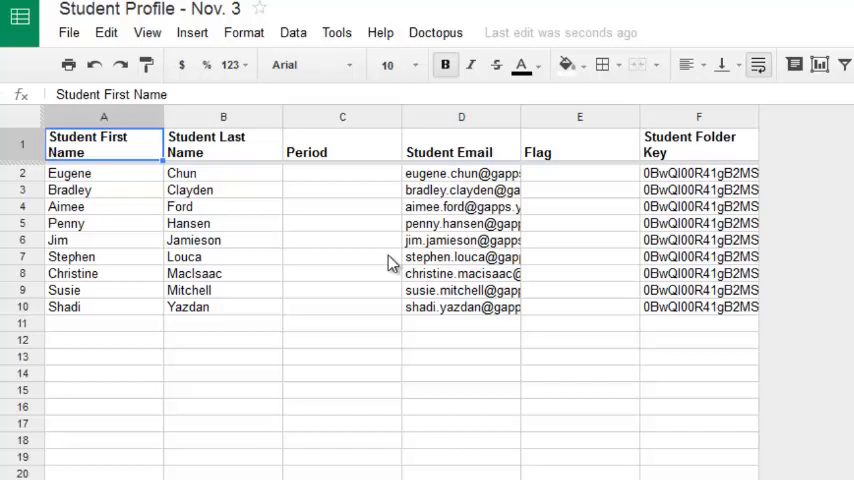
# - Launch the Doctopus installation in the Student Profile - Nov. 3 sheet
pyautogui.click(436, 33)
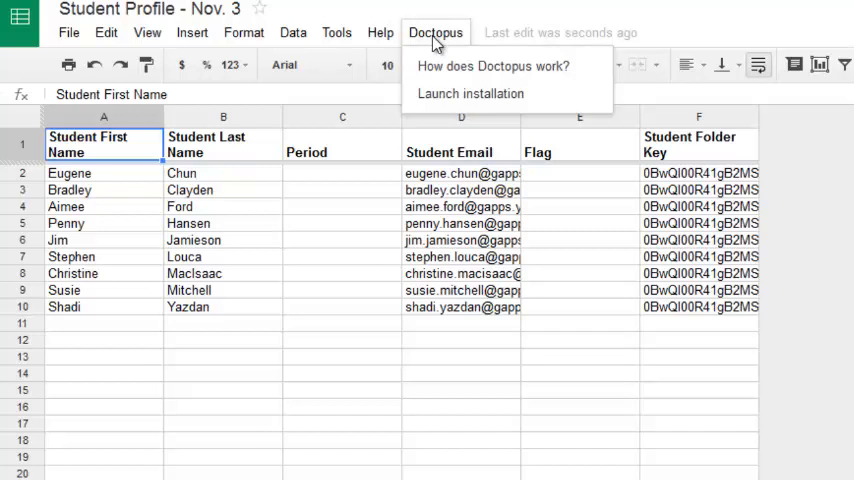
pyautogui.click(460, 94)
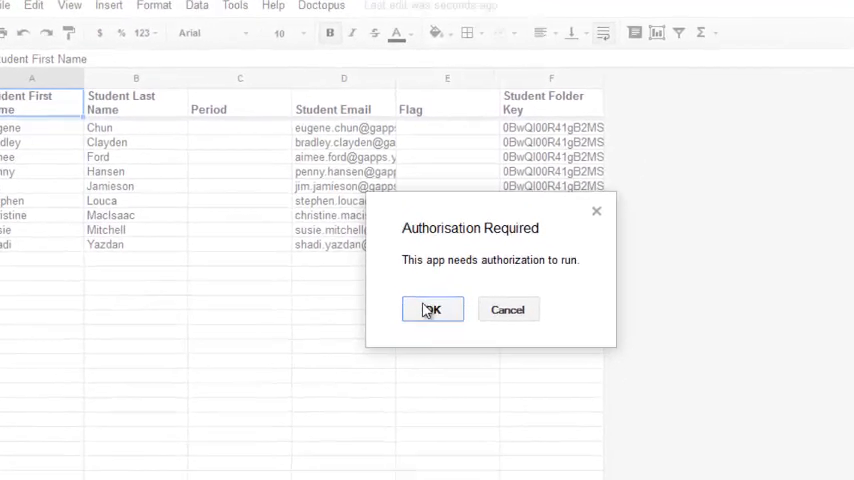
# - Authorise the Doctopus script and accept its requested account permissions
pyautogui.click(366, 274)
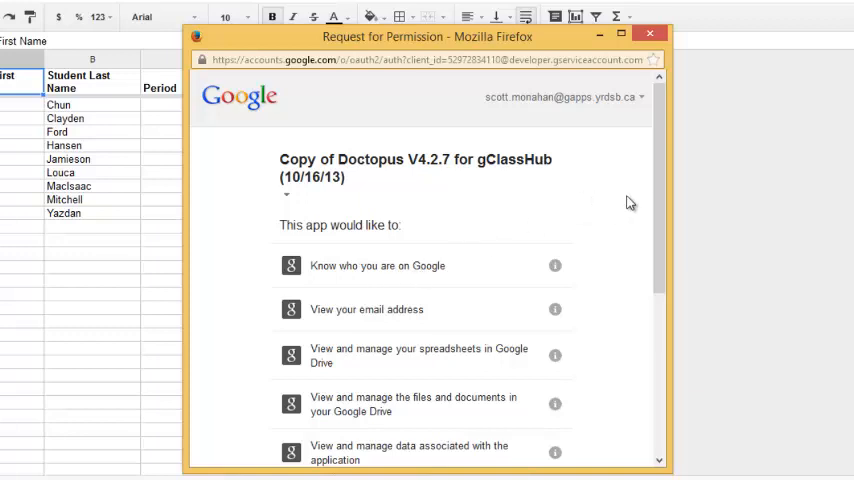
pyautogui.moveTo(658, 200); pyautogui.dragTo(656, 355)
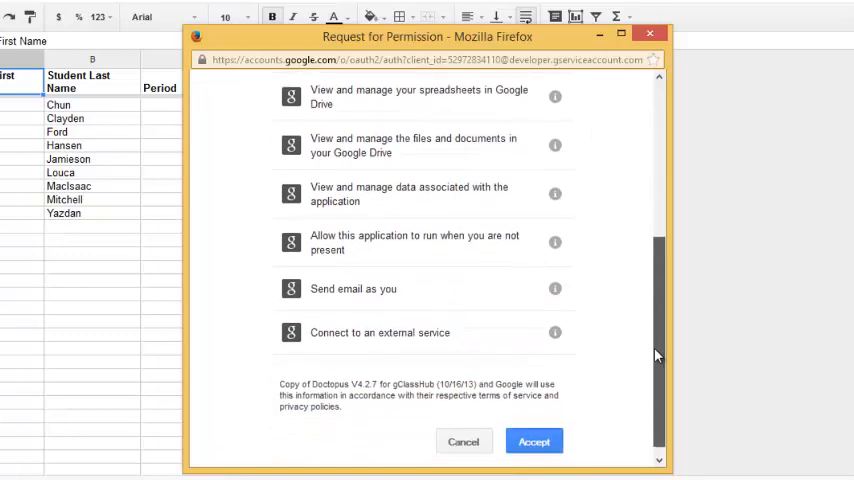
pyautogui.click(531, 442)
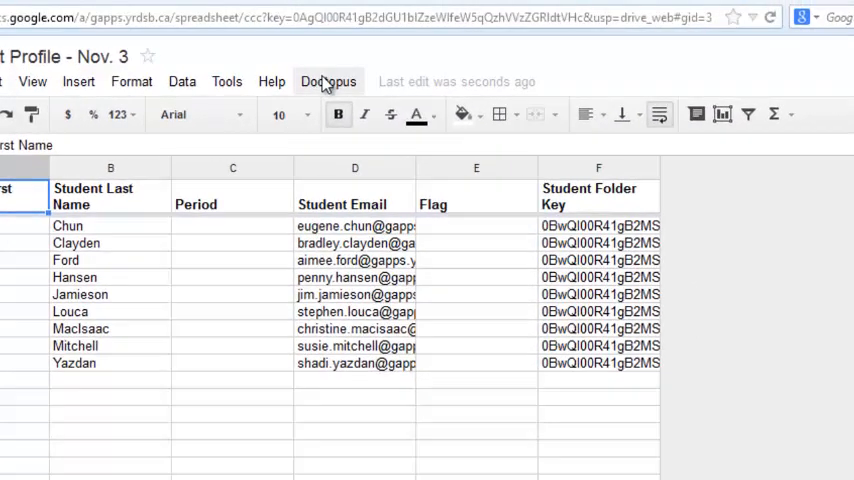
# - Relaunch installation, choose 'individual - all the same' sharing and save Step 1 settings
pyautogui.click(326, 85)
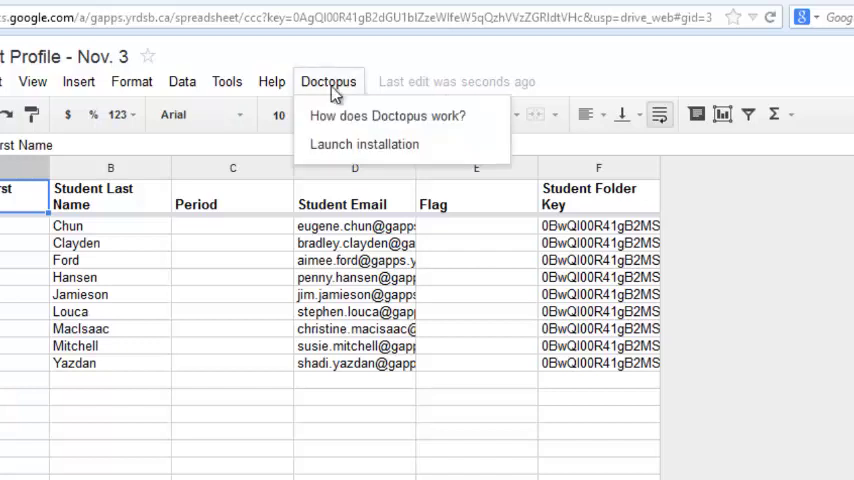
pyautogui.click(378, 145)
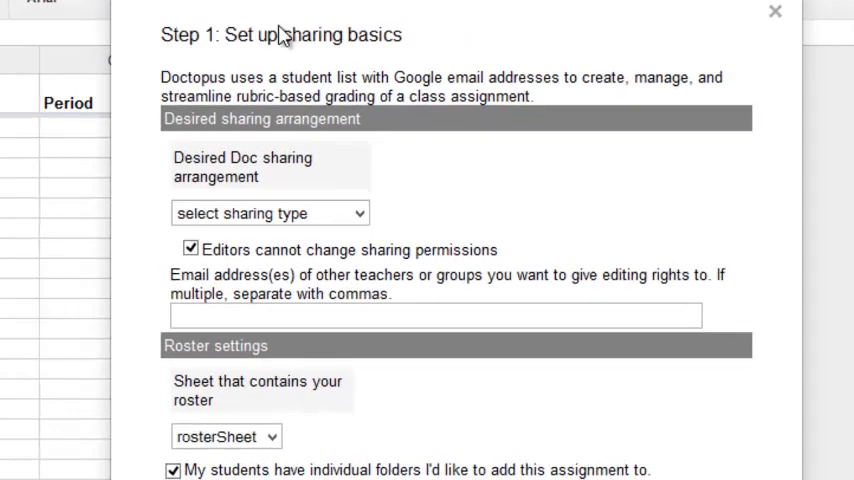
pyautogui.click(346, 219)
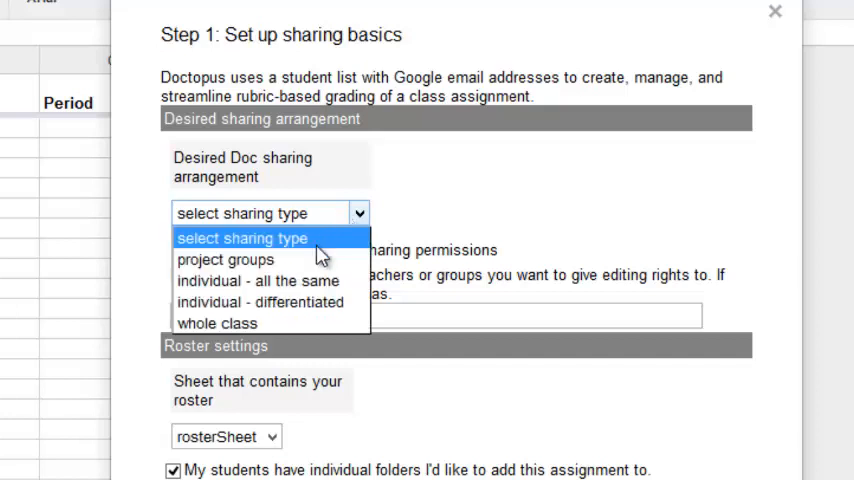
pyautogui.click(283, 283)
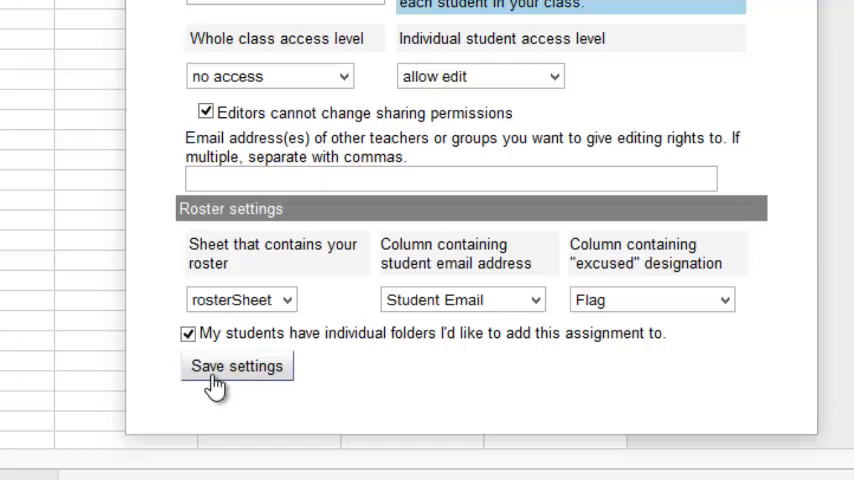
pyautogui.click(213, 377)
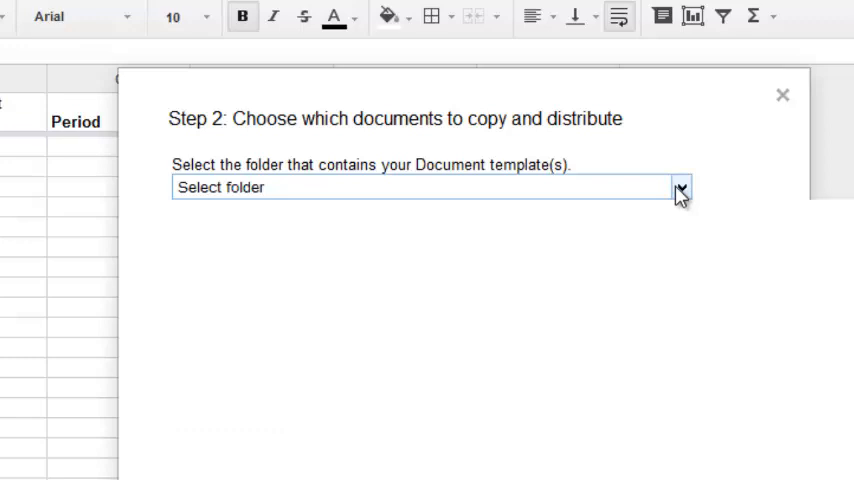
# - Pick Language - Teacher as template folder and Document - Student Profile as template file
pyautogui.click(680, 190)
pyautogui.scroll(-1, 430, 340)
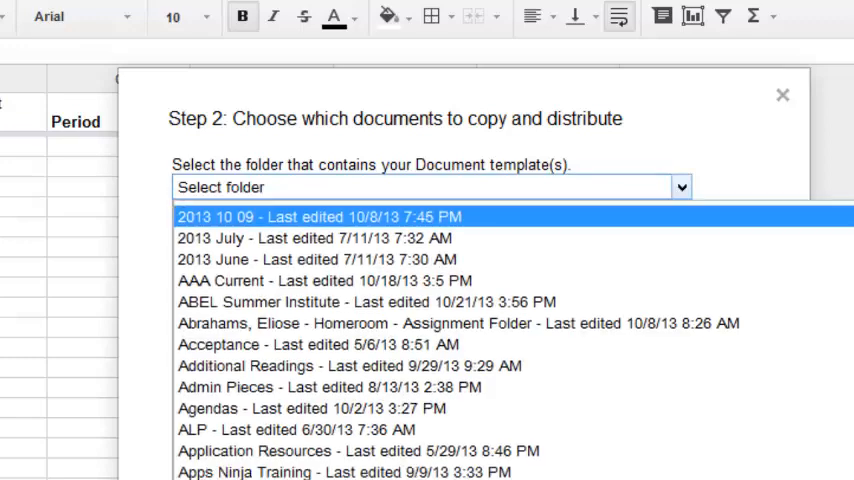
pyautogui.scroll(-8, 430, 340)
pyautogui.scroll(-4, 430, 340)
pyautogui.scroll(-2, 430, 340)
pyautogui.scroll(-2, 430, 340)
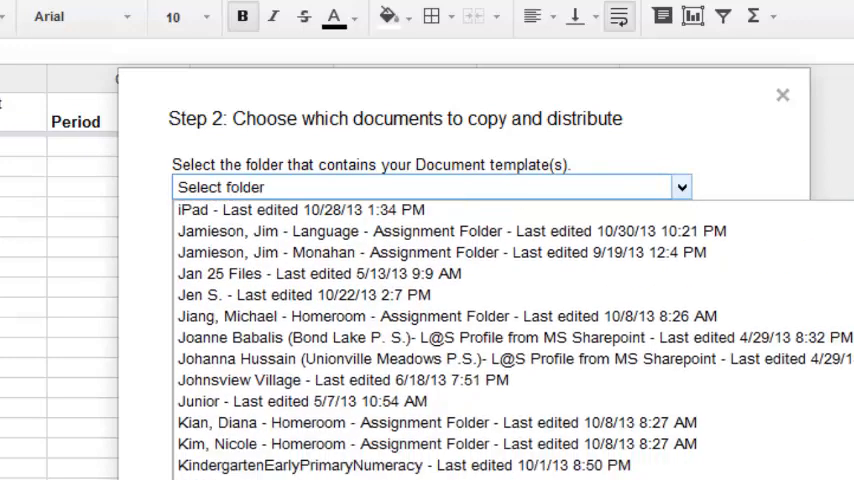
pyautogui.scroll(-1, 430, 340)
pyautogui.scroll(-3, 430, 340)
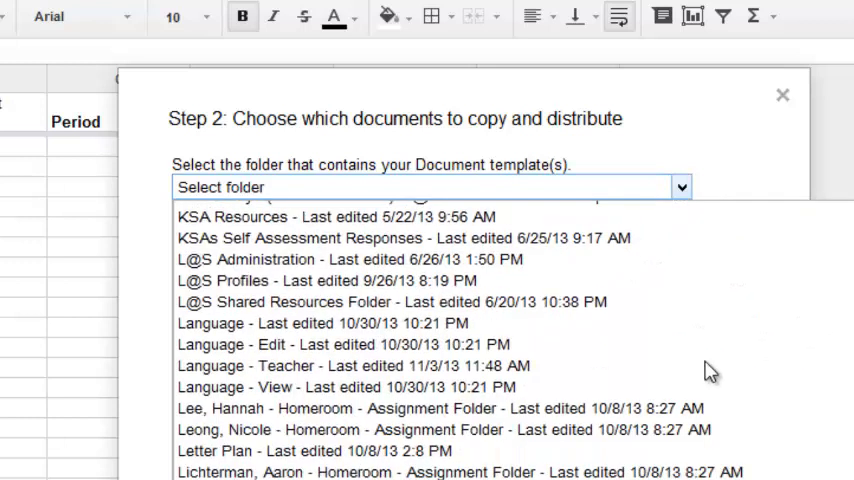
pyautogui.click(547, 369)
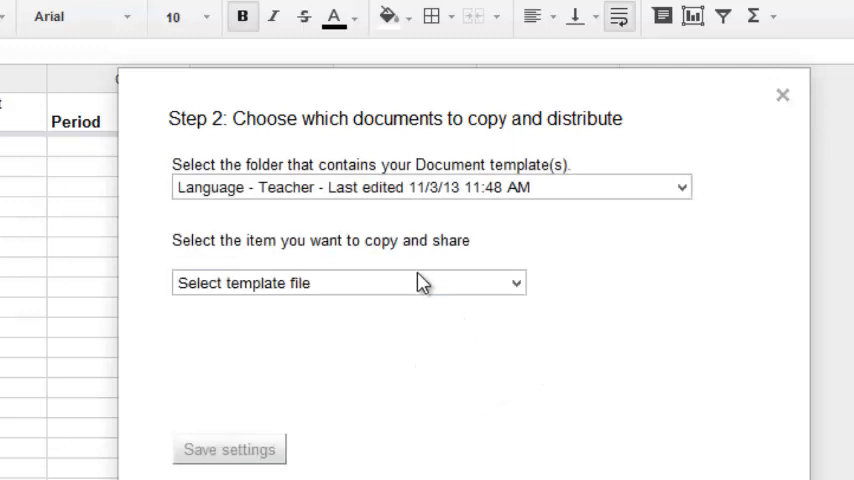
pyautogui.click(419, 288)
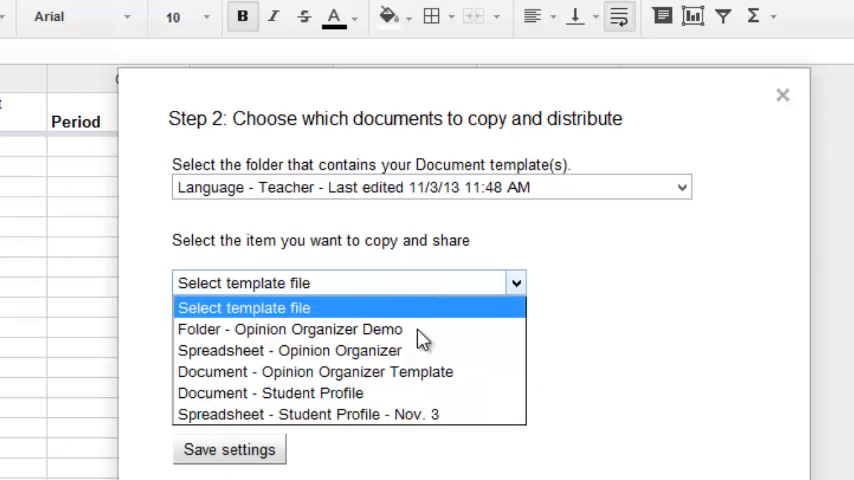
pyautogui.click(417, 400)
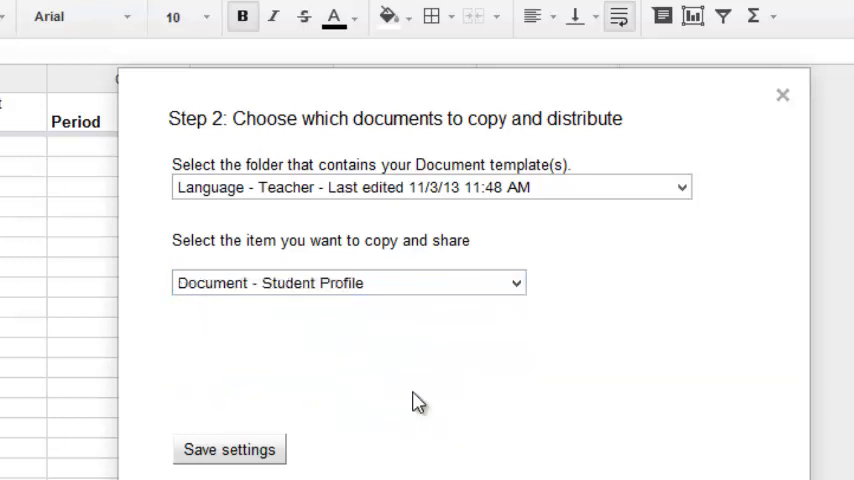
# - Save the template choice and rename the destination folder to Student Profiles
pyautogui.click(231, 450)
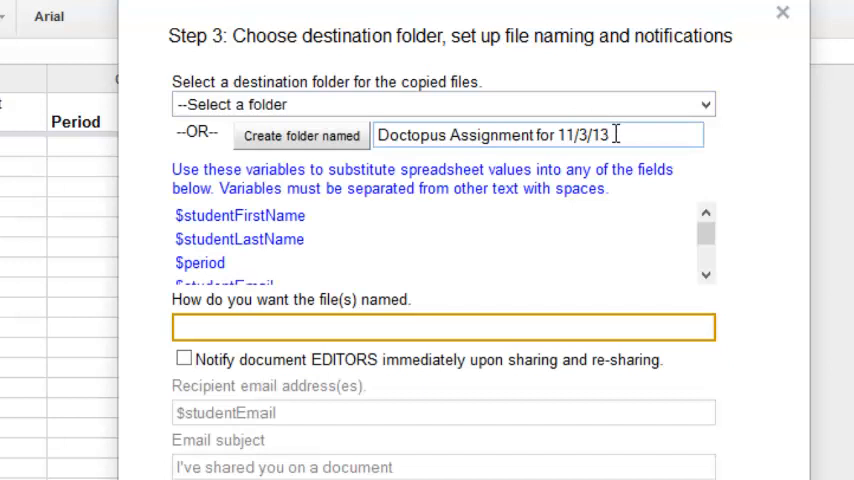
pyautogui.moveTo(616, 134); pyautogui.dragTo(349, 127)
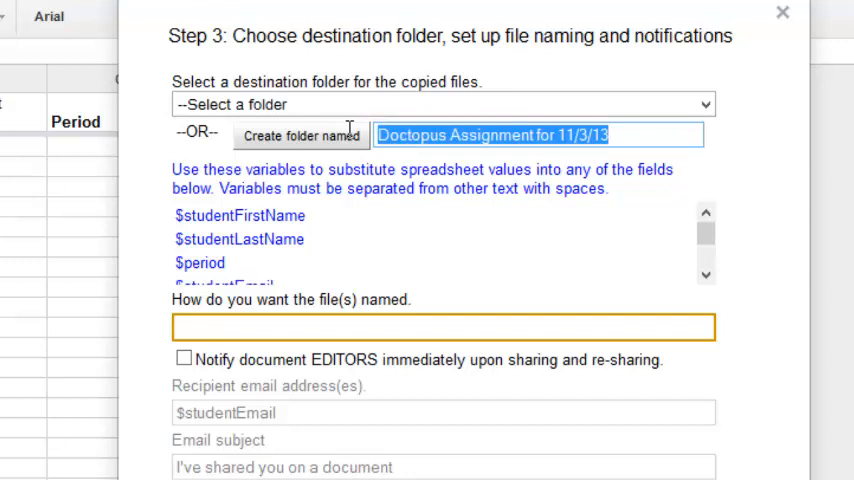
pyautogui.write('Stude')
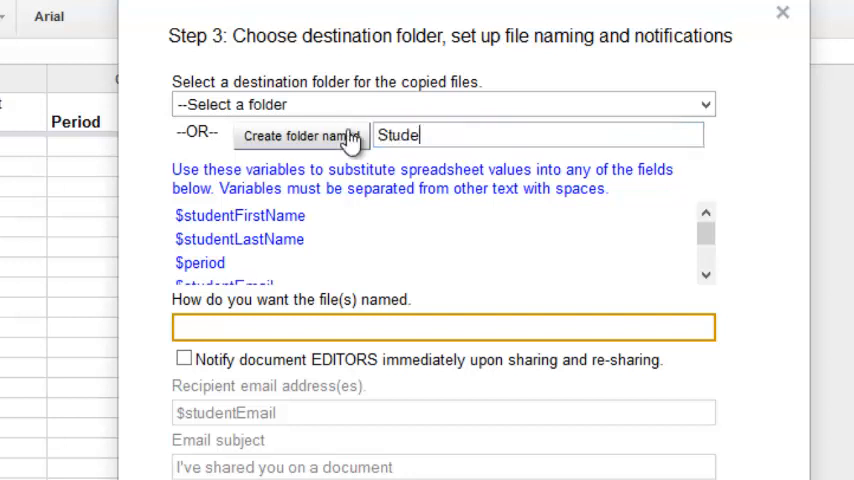
pyautogui.write('nt Profiles')
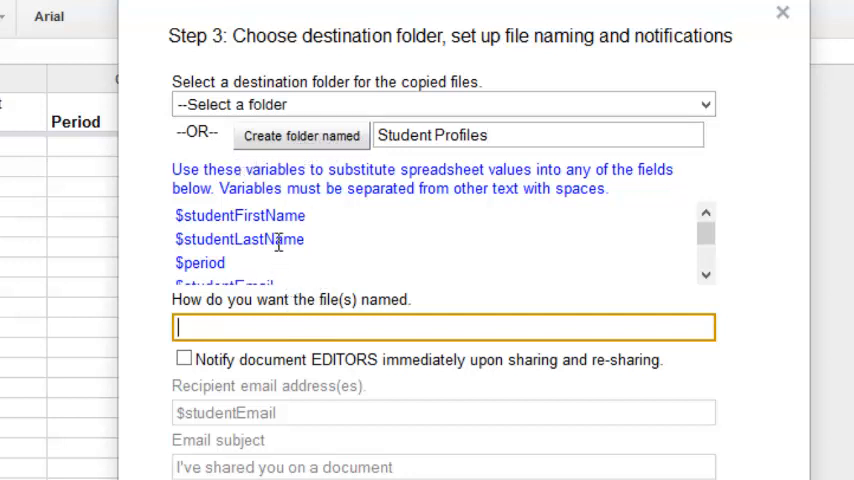
# - Set file naming to $studentFirstName $studentLastName Student Profile using the pasted variables
pyautogui.moveTo(306, 215); pyautogui.dragTo(173, 215)
pyautogui.hotkey('ctrl', 'c')
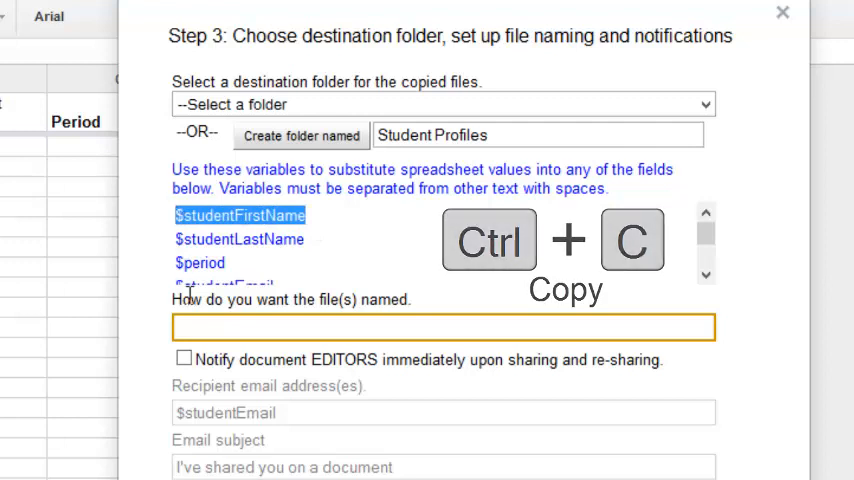
pyautogui.click(212, 333)
pyautogui.hotkey('ctrl', 'v')
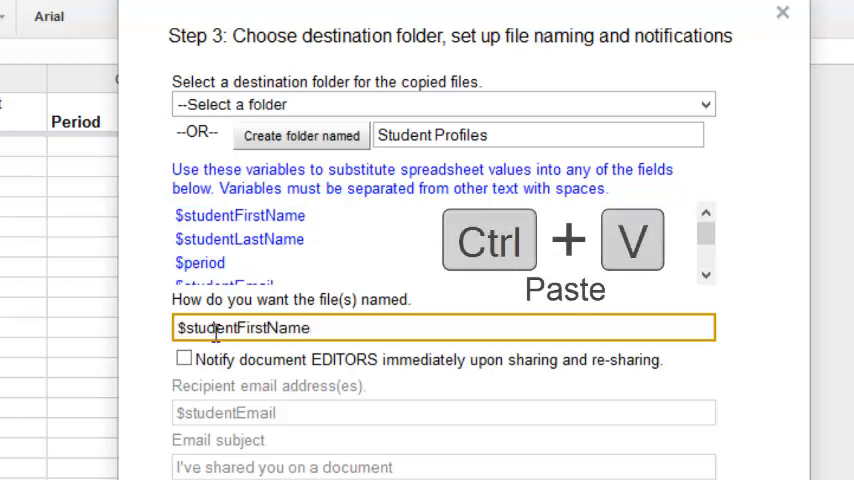
pyautogui.moveTo(305, 239); pyautogui.dragTo(174, 239)
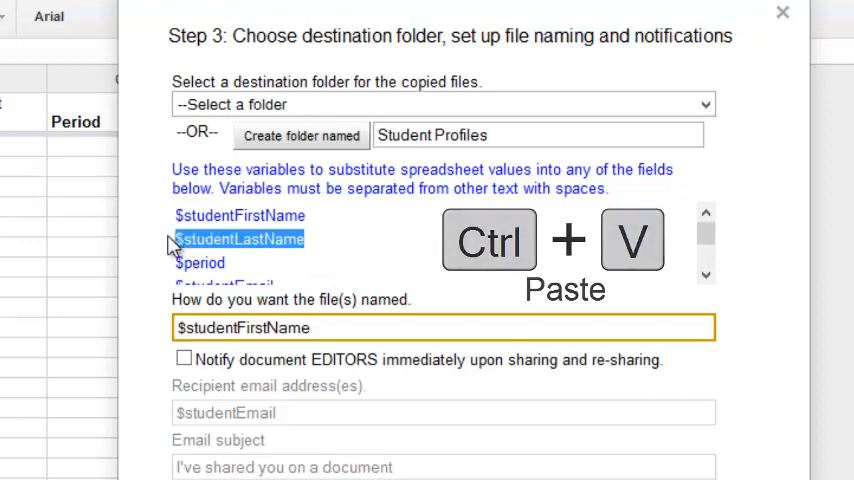
pyautogui.click(335, 327)
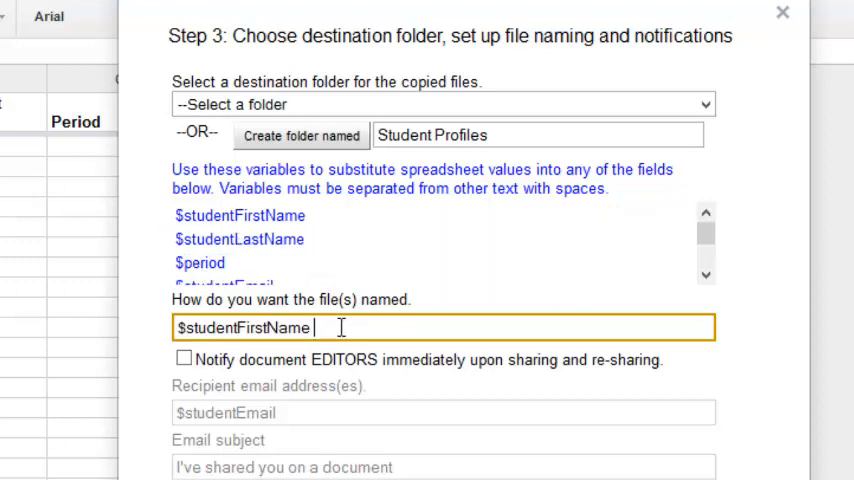
pyautogui.hotkey('ctrl', 'v')
pyautogui.write('St')
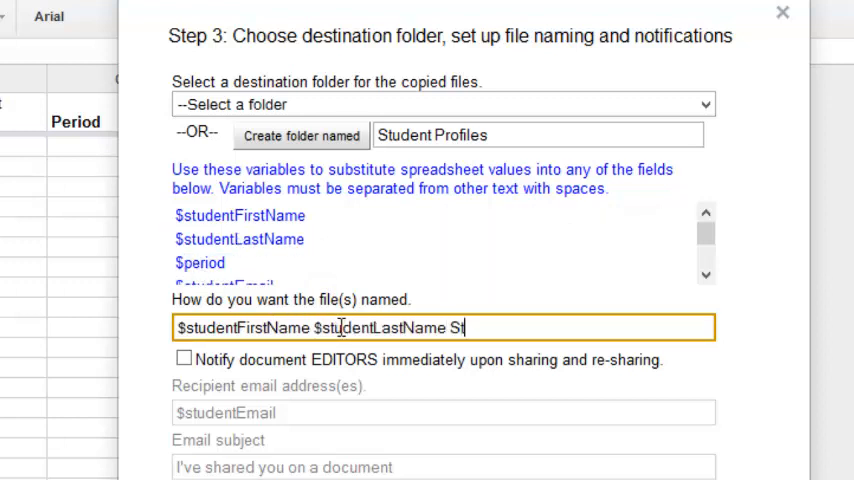
pyautogui.write('udent Profile')
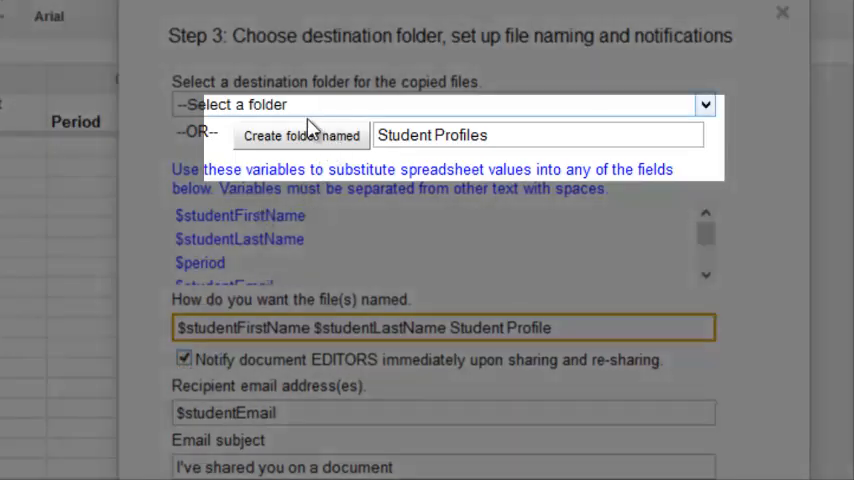
# - Create the Student Profiles destination folder and save the Step 3 settings
pyautogui.click(303, 140)
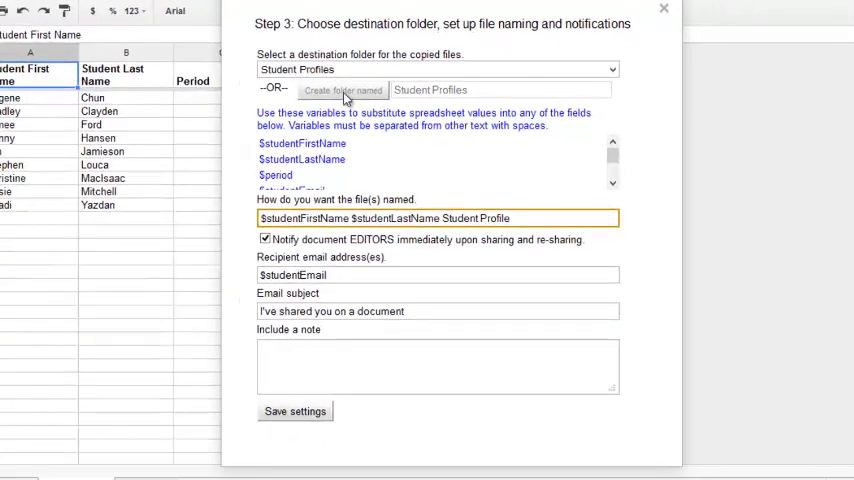
pyautogui.click(298, 423)
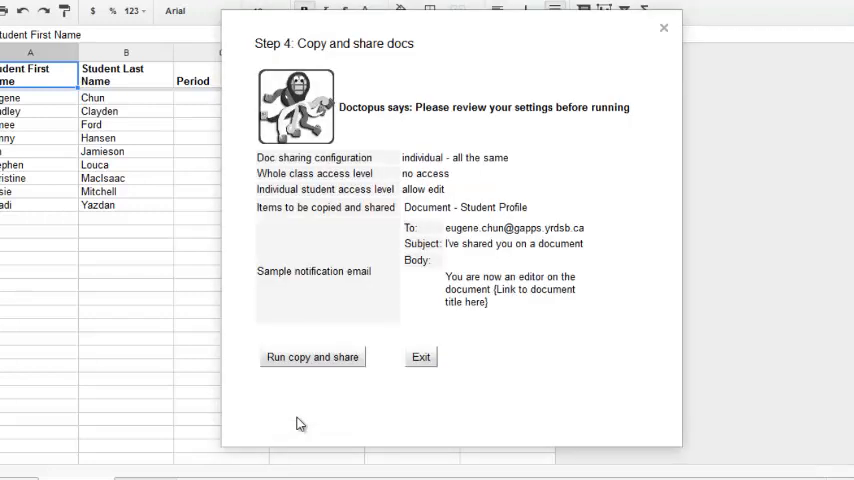
# - Run Doctopus copy and share to create a linked Student Profile for all nine students
pyautogui.click(282, 362)
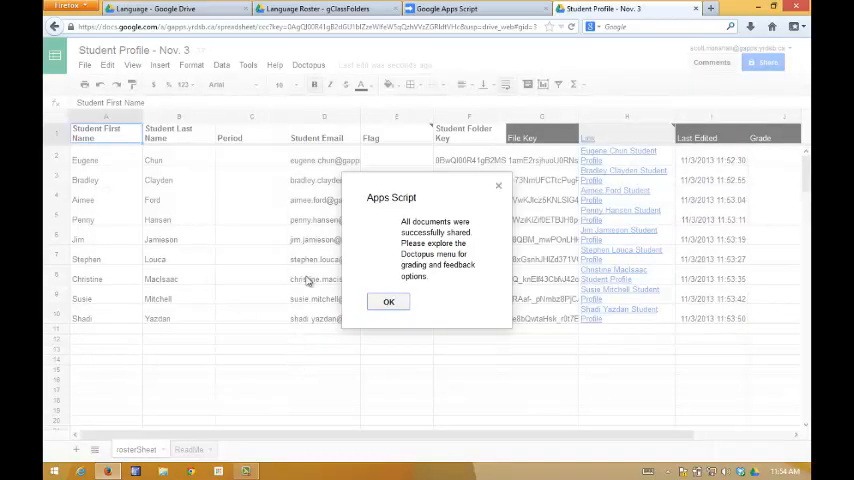
pyautogui.click(393, 302)
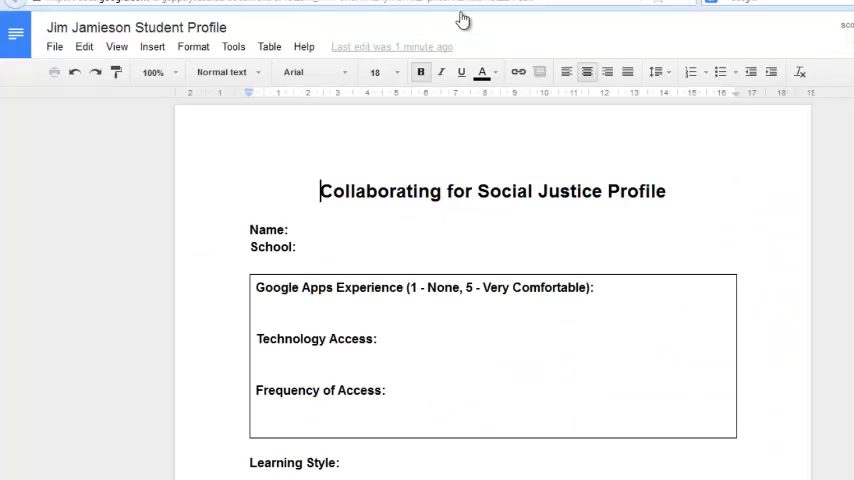
pyautogui.hotkey('ctrl', 's')
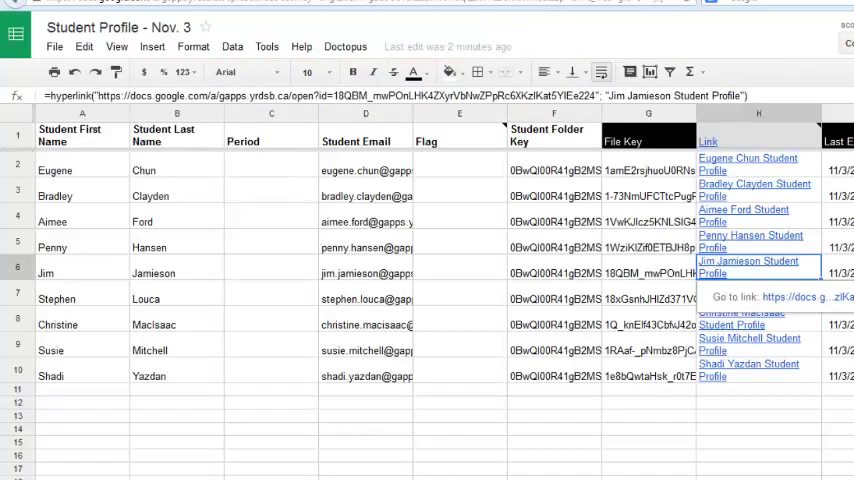
pyautogui.click(668, 278)
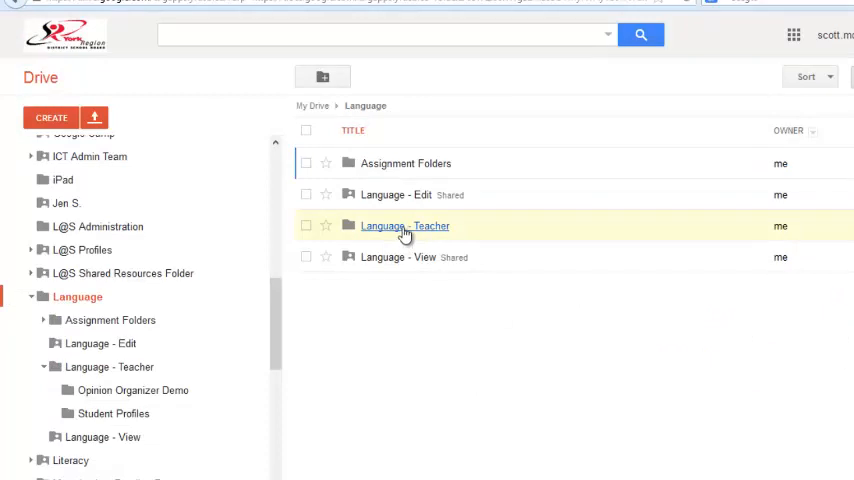
# - Check the Student Profiles folder under Language - Teacher for the nine generated profiles
pyautogui.click(407, 228)
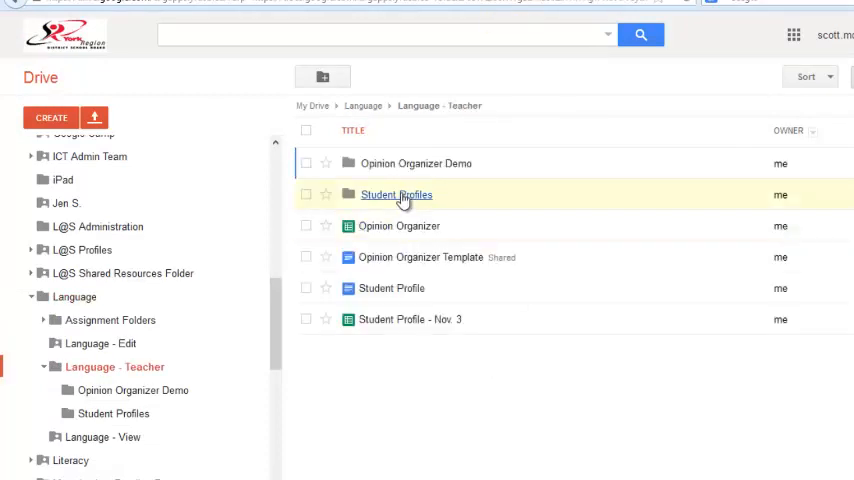
pyautogui.click(403, 197)
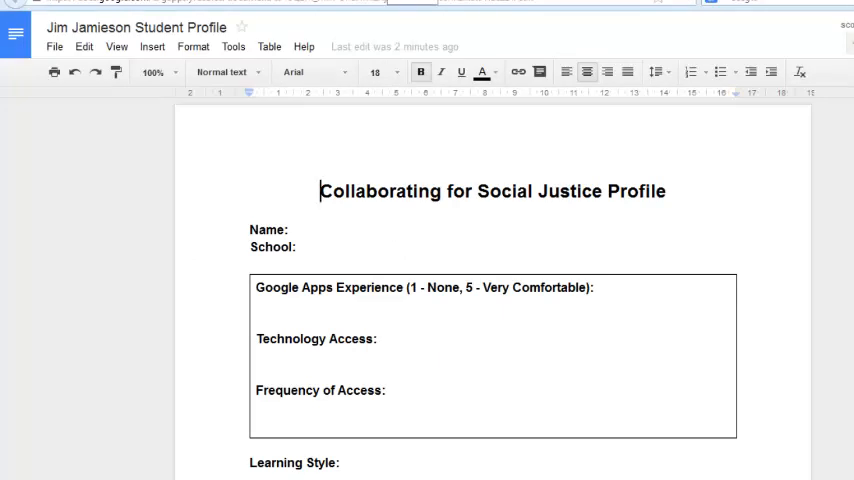
pyautogui.click(121, 1)
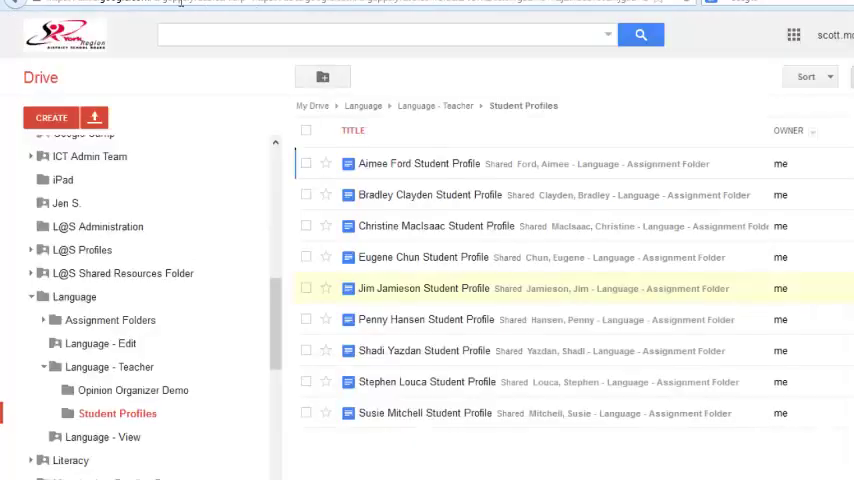
pyautogui.click(365, 106)
pyautogui.click(383, 165)
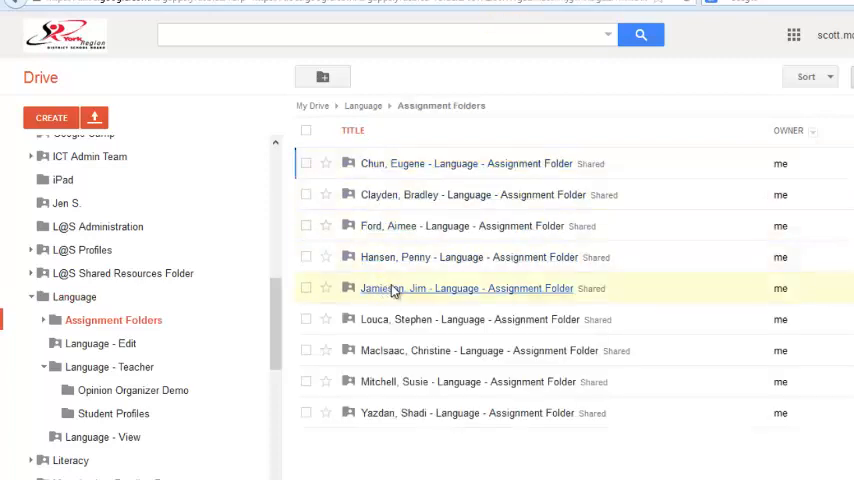
pyautogui.click(395, 290)
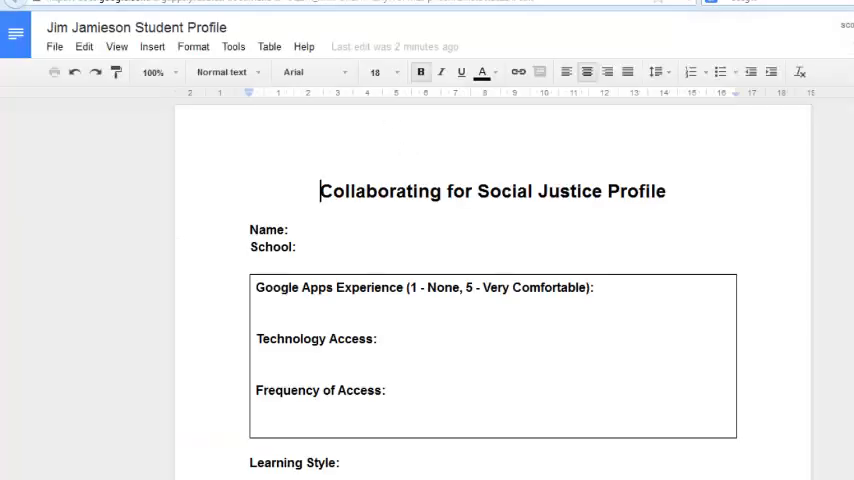
pyautogui.click(13, 2)
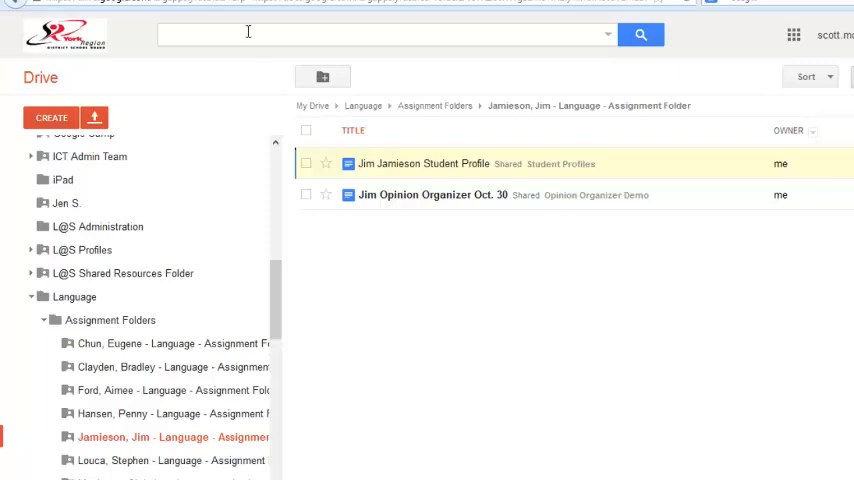
pyautogui.click(364, 108)
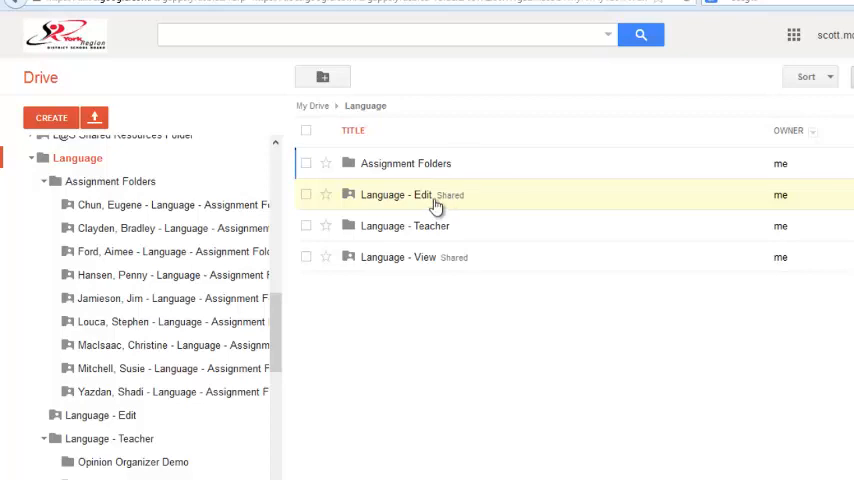
pyautogui.click(397, 227)
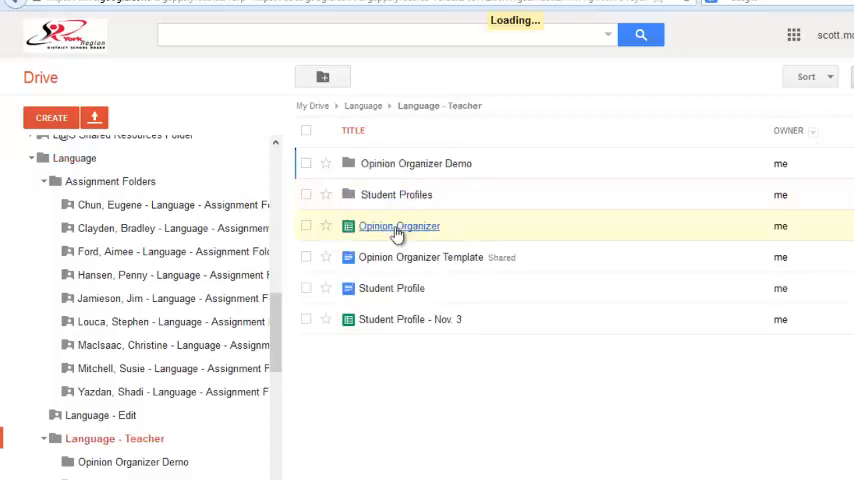
pyautogui.click(412, 171)
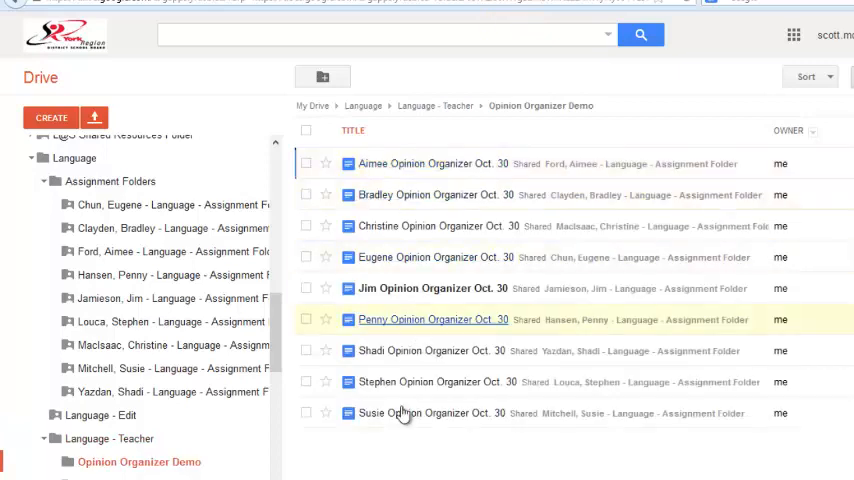
pyautogui.click(432, 107)
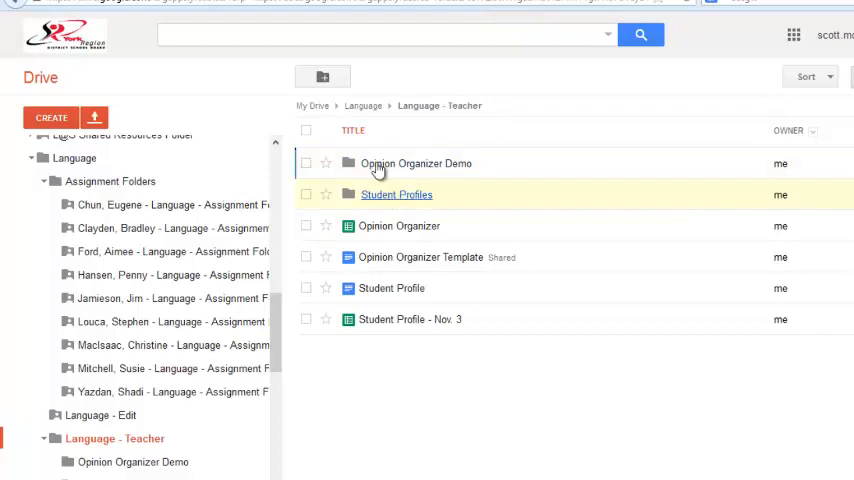
pyautogui.click(363, 106)
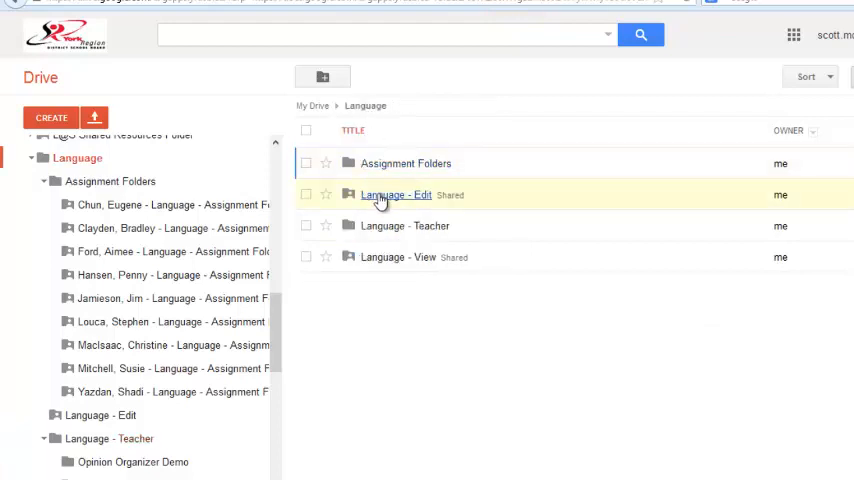
pyautogui.click(398, 168)
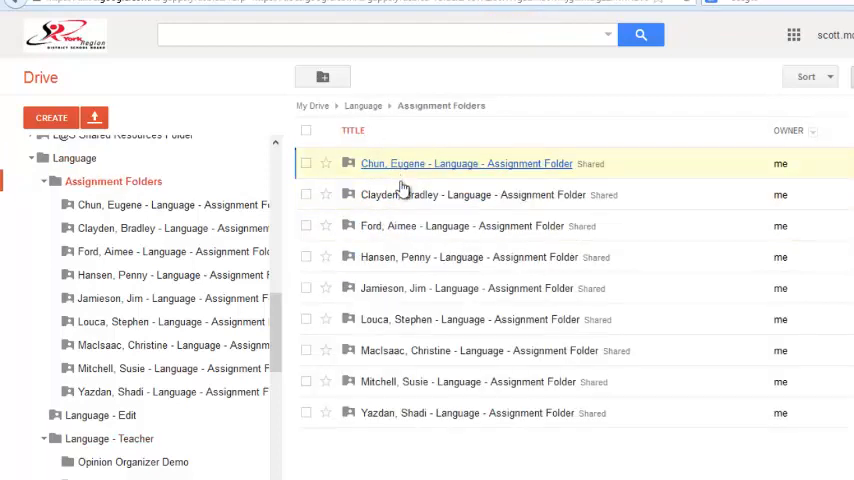
pyautogui.click(409, 356)
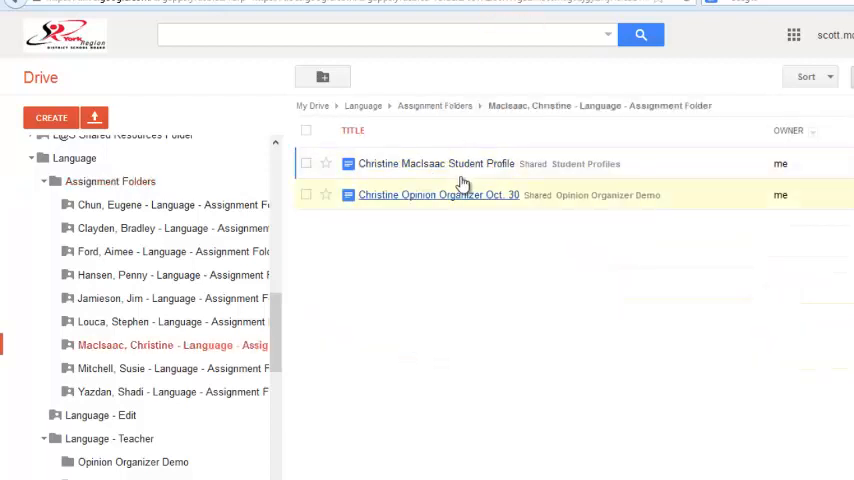
pyautogui.click(366, 107)
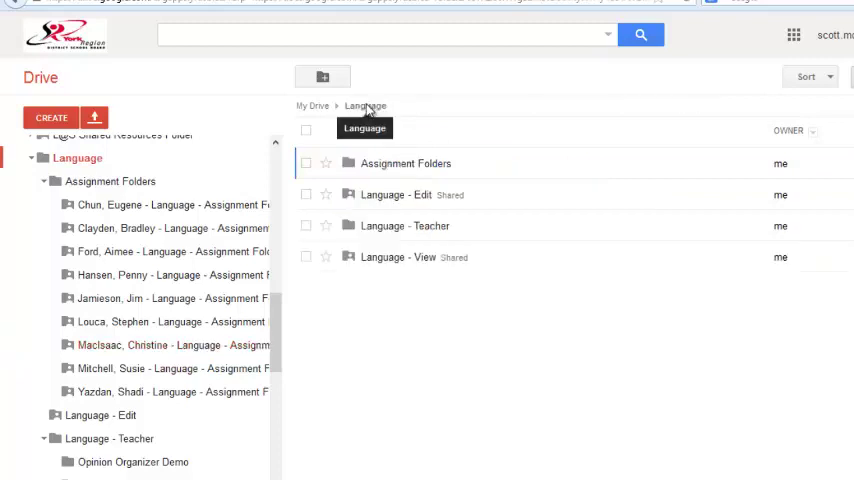
pyautogui.click(397, 228)
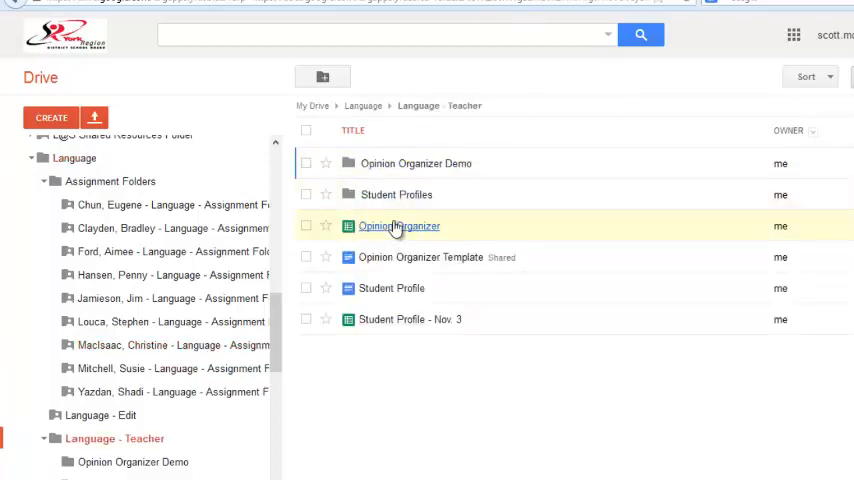
pyautogui.click(395, 322)
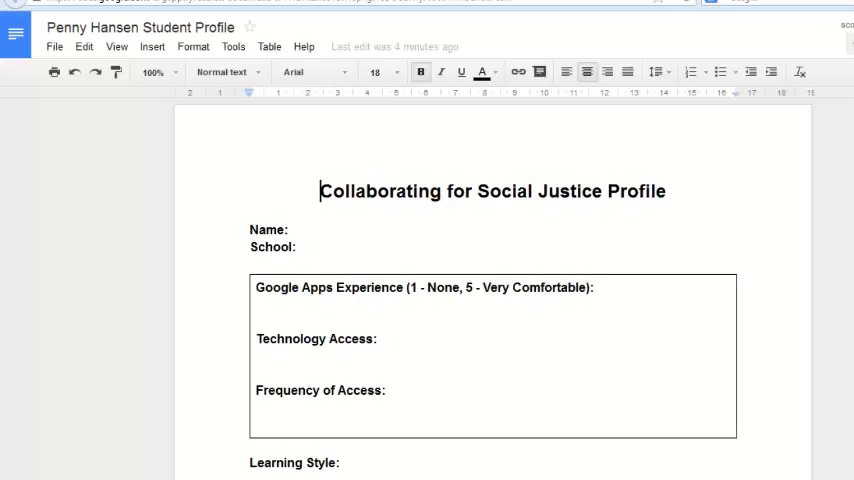
# - Cycle back through the sheets to Drive and show the Student Profiles folder with all nine profiles
pyautogui.hotkey('ctrl', 'Tab')
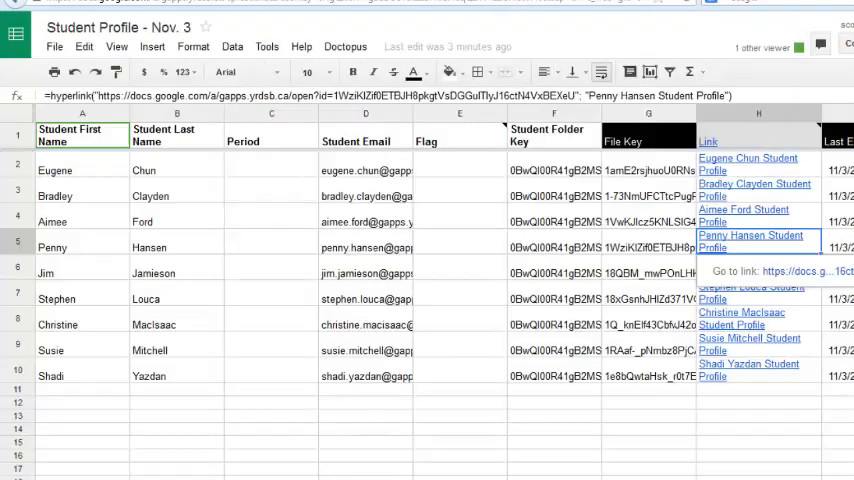
pyautogui.hotkey('ctrl', 'Tab')
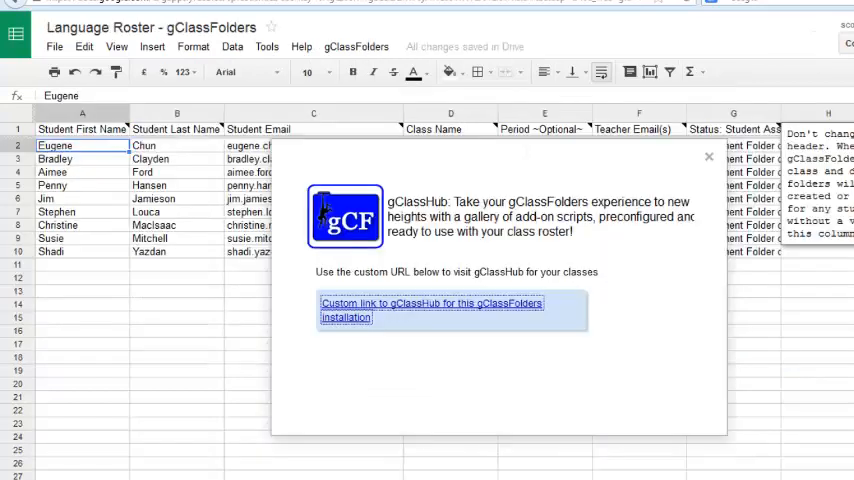
pyautogui.click(708, 157)
pyautogui.moveTo(733, 129)
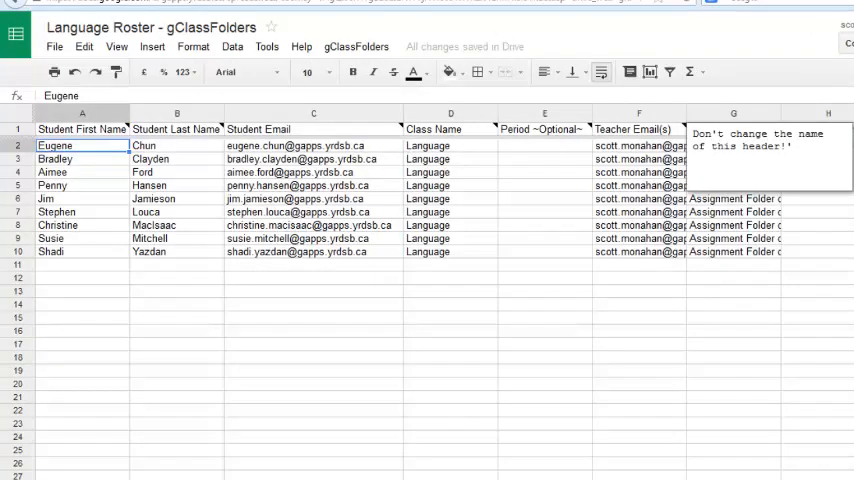
pyautogui.hotkey('ctrl', 'Tab')
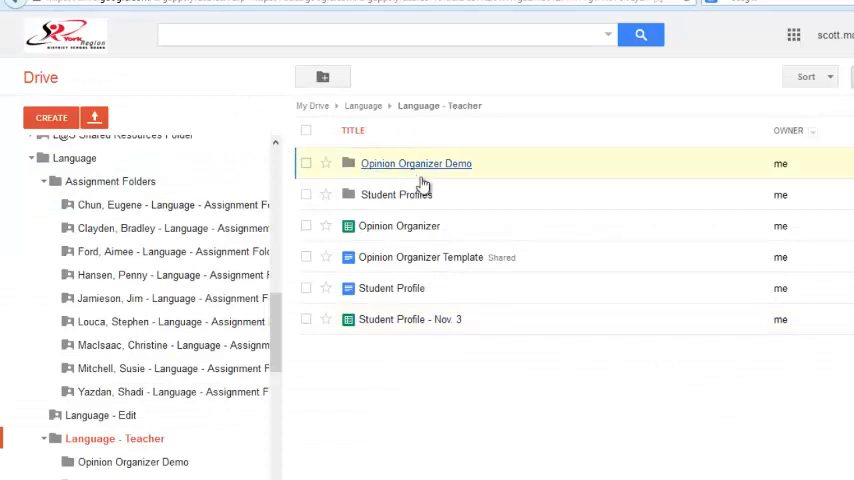
pyautogui.click(412, 195)
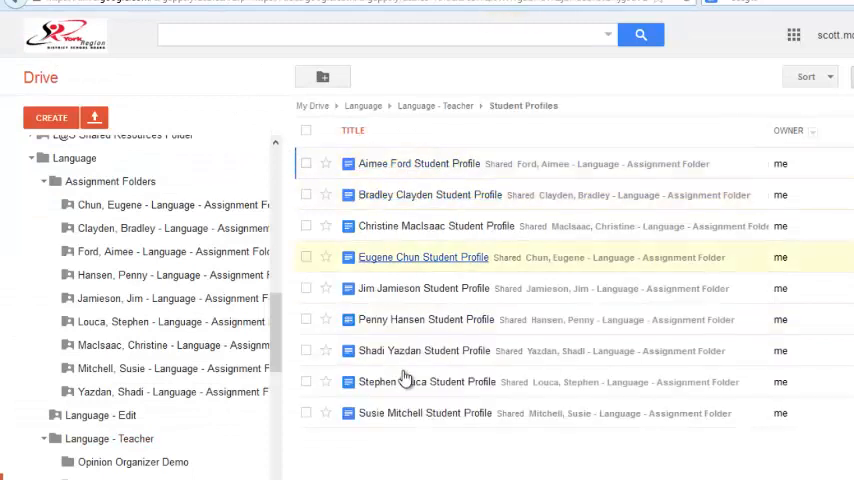